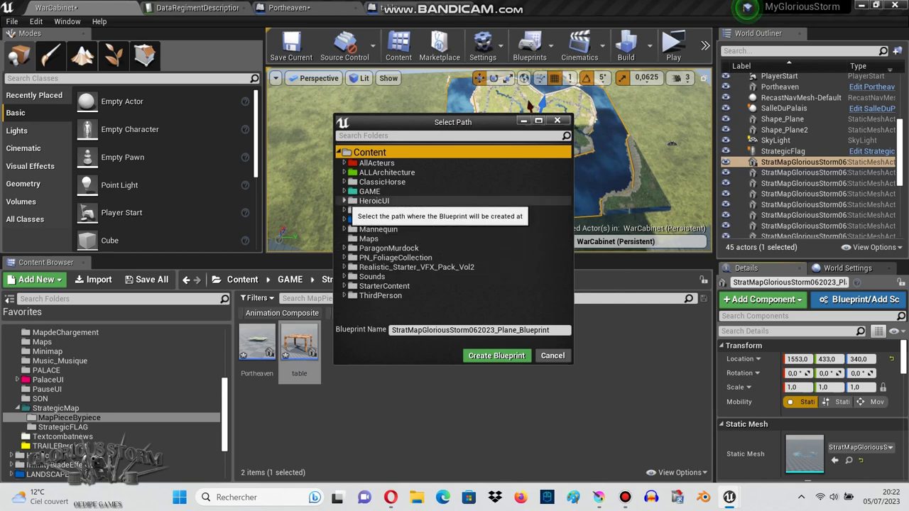
Step: Create the Blueprint named Mer and hide its water plane in the WarCabinet level
left_click(546, 330)
key("Return")
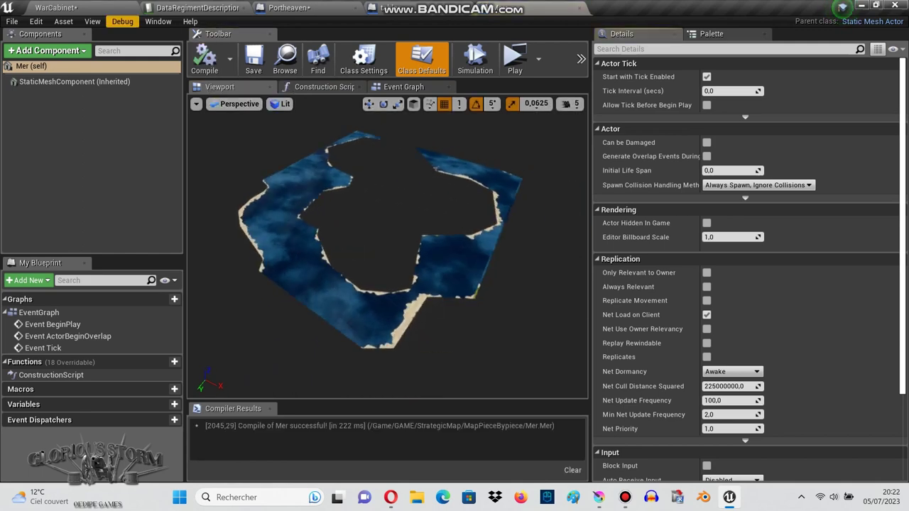
left_click(99, 8)
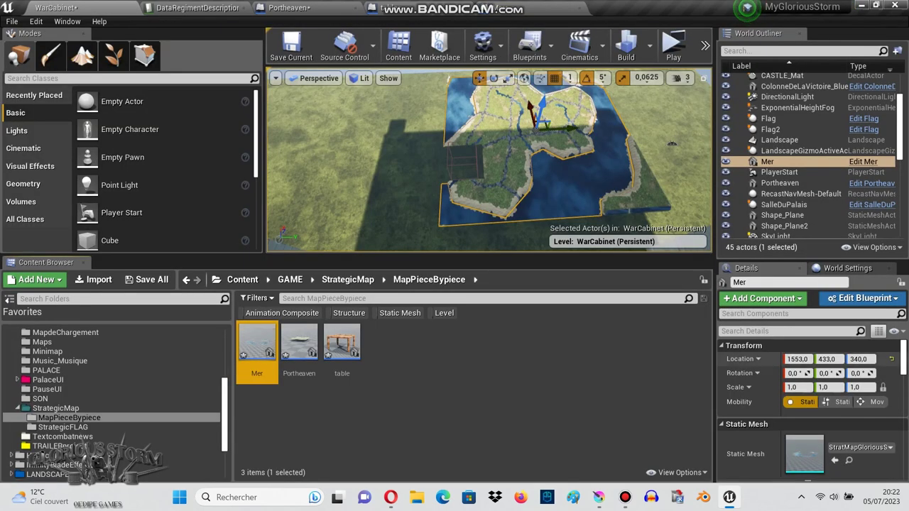
scroll(809, 412, "down", 5)
left_click(788, 402)
Step: Convert the next map piece into StratMapGloriousStorm062023_Plane_018_Blueprint saved in MapPieceBypiece
left_click(465, 193)
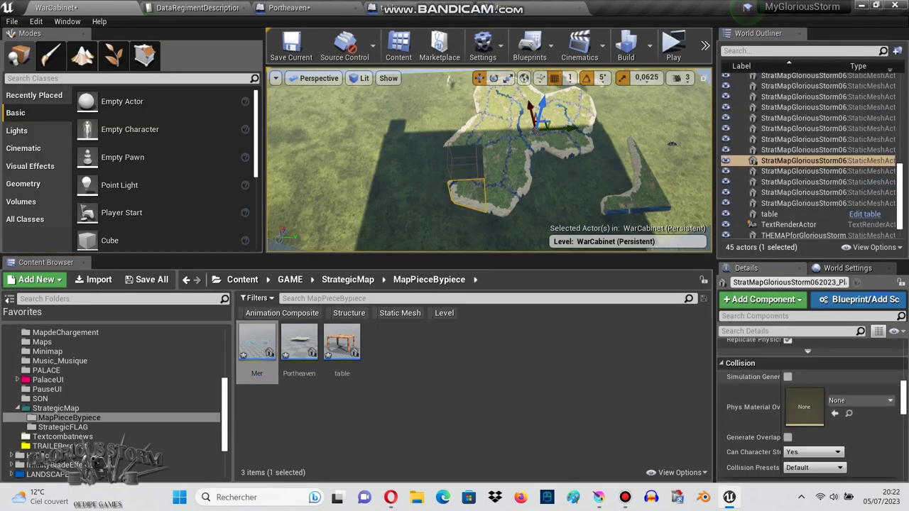
left_click(859, 299)
scroll(426, 234, "down", 5)
left_click(387, 210)
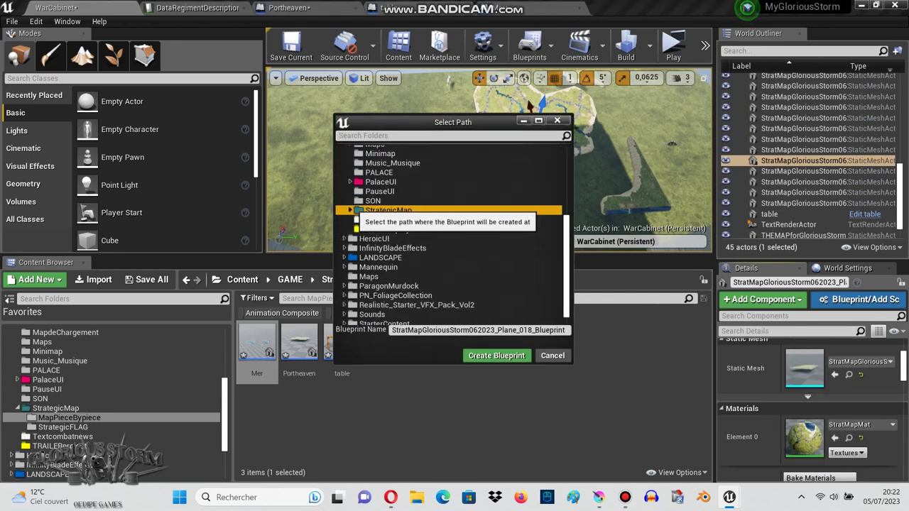
left_click(387, 220)
left_click(497, 355)
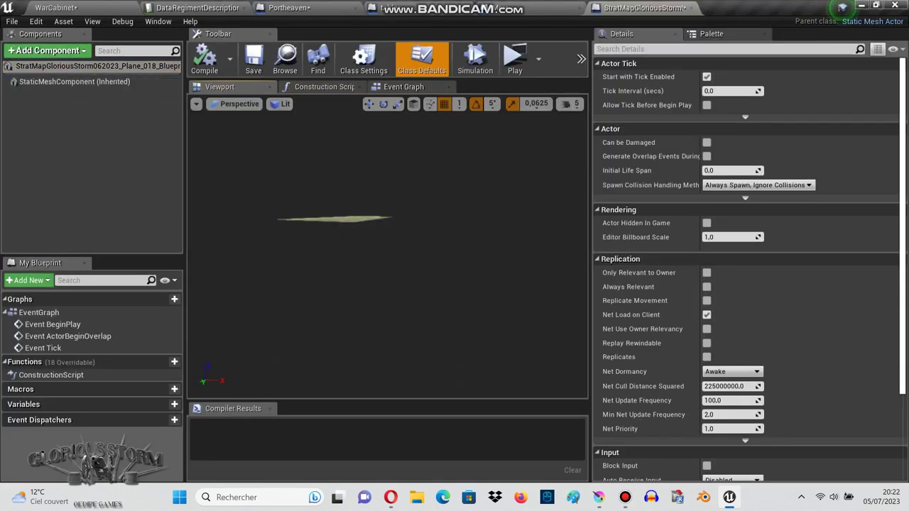
Step: Paste a Box component into the Plane_018 Blueprint, move it over the piece, and compile
right_click(68, 82)
left_click(122, 173)
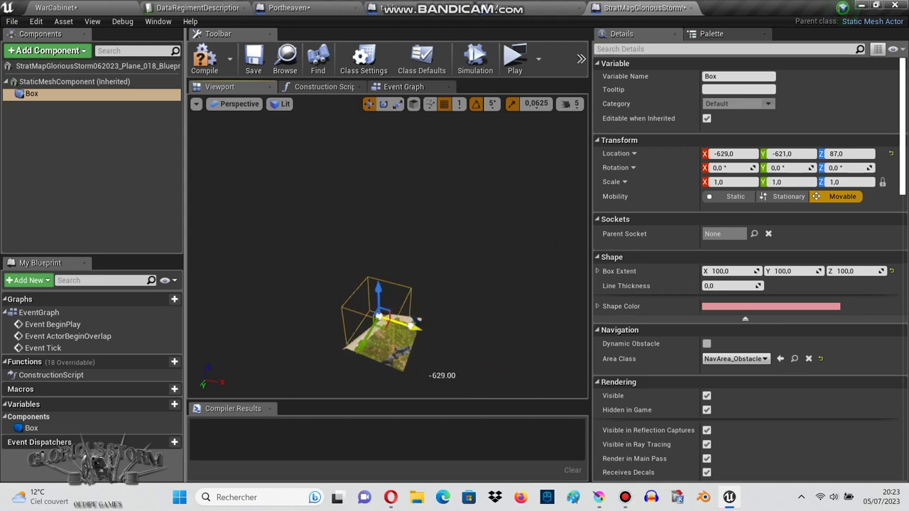
left_click_drag(419, 319, 382, 299)
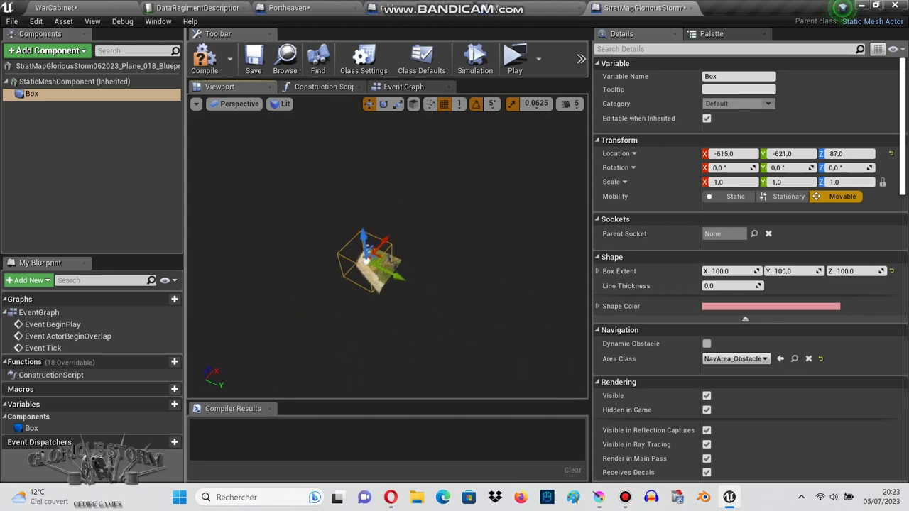
left_click(204, 57)
left_click(55, 7)
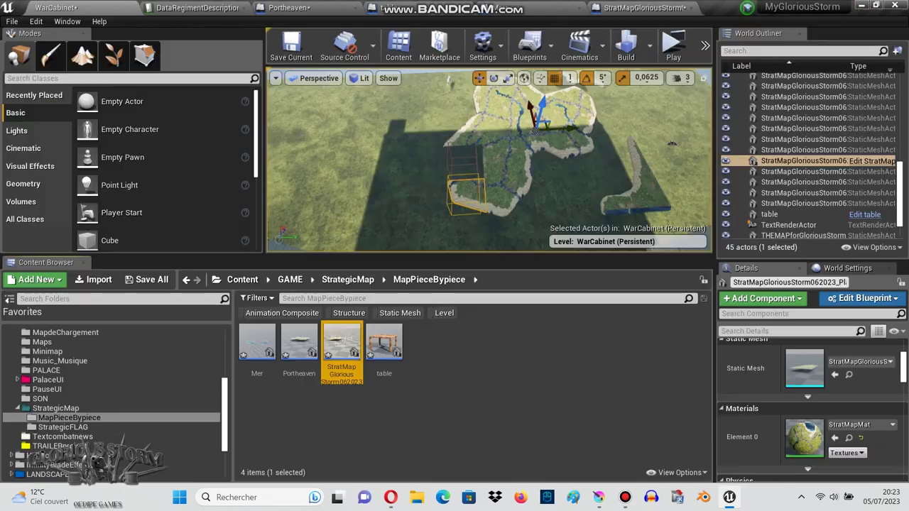
Step: Show all assets and select the next StratMap map piece actor
left_click(186, 279)
scroll(809, 412, "down", 2)
scroll(809, 411, "down", 3)
scroll(809, 412, "down", 3)
left_click(803, 203)
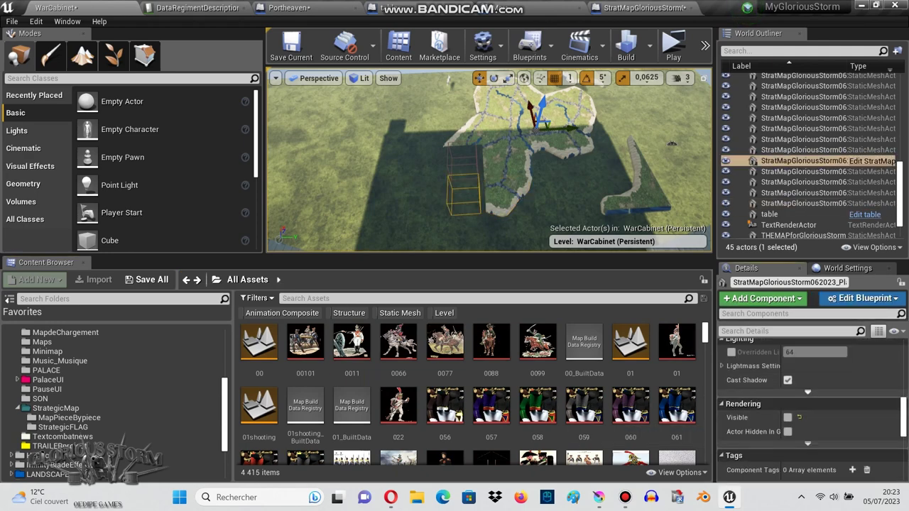
scroll(810, 412, "down", 3)
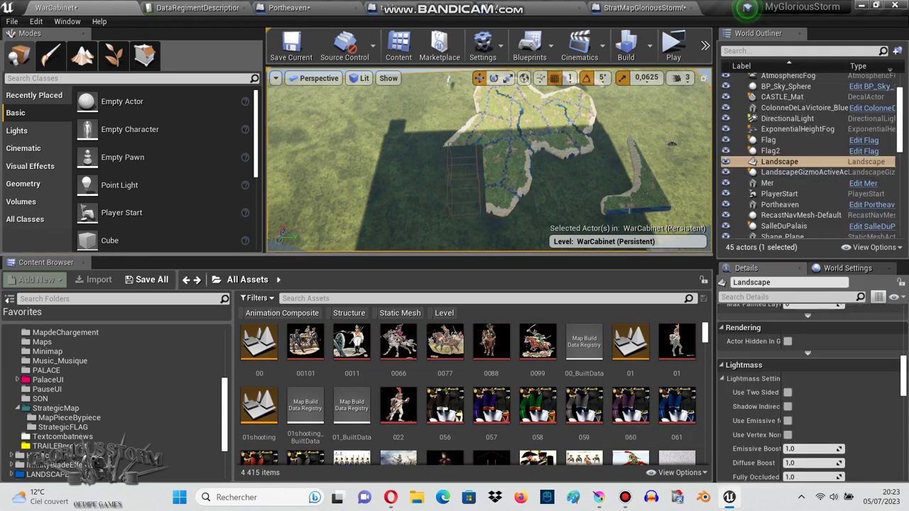
Step: Turn the selected piece into a Blueprint named Lorica in MapPieceBypiece
left_click(859, 299)
scroll(398, 213, "down", 2)
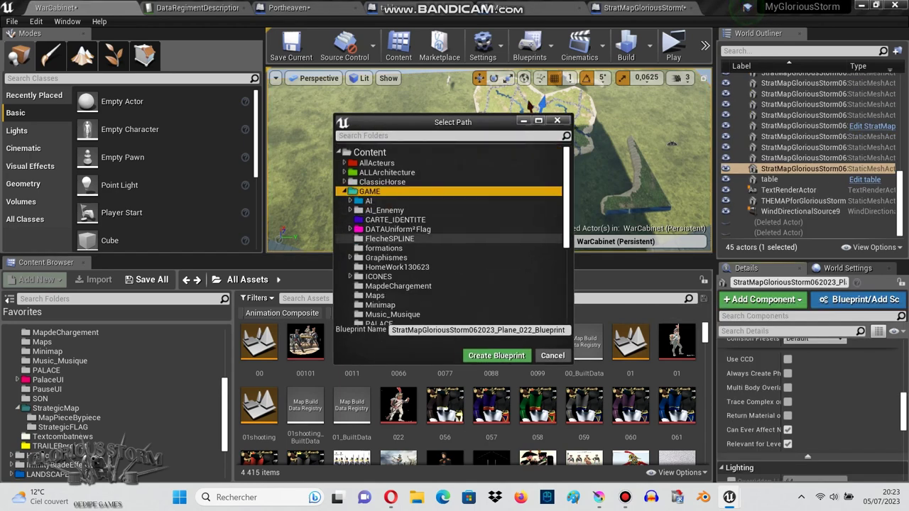
scroll(398, 213, "down", 3)
scroll(398, 213, "down", 3)
left_click(401, 220)
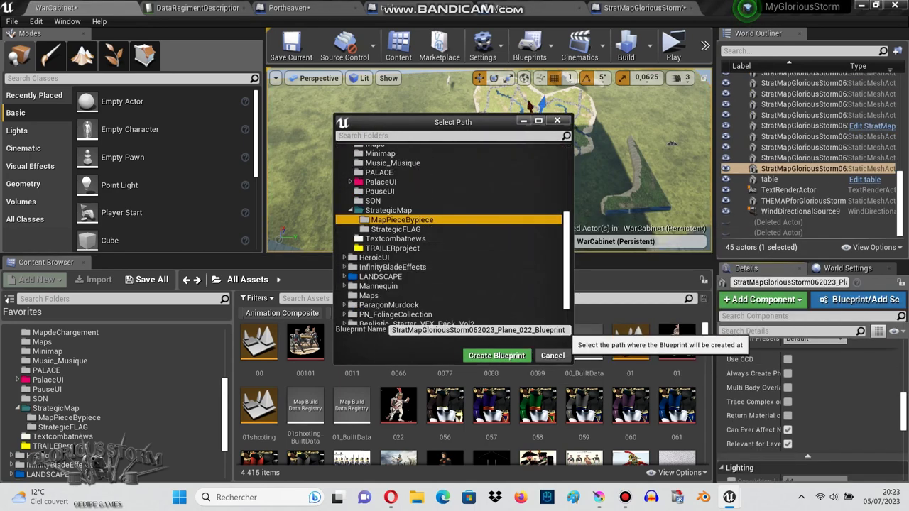
left_click(497, 330)
type("Lorica")
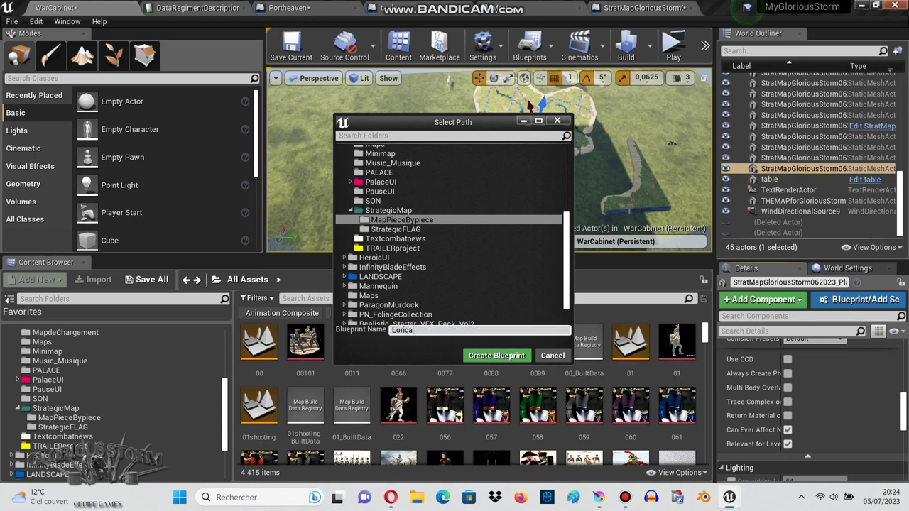
left_click(496, 355)
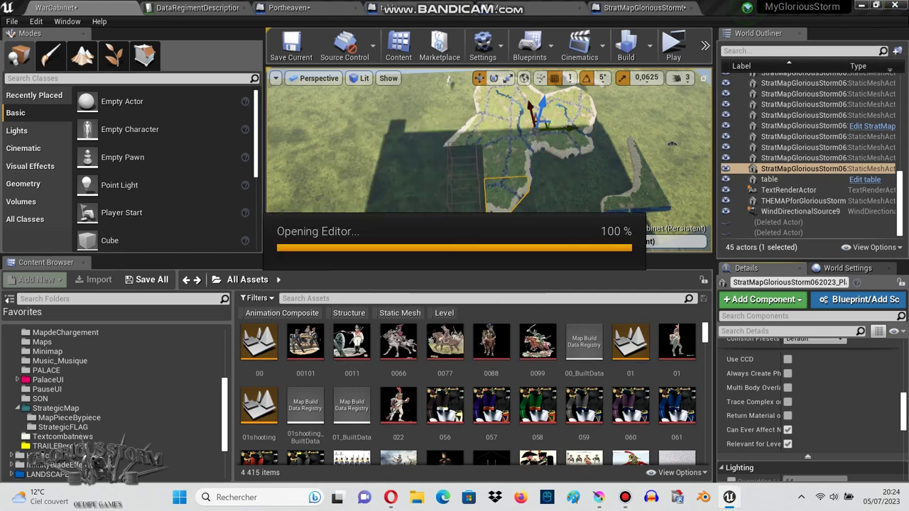
right_click(71, 82)
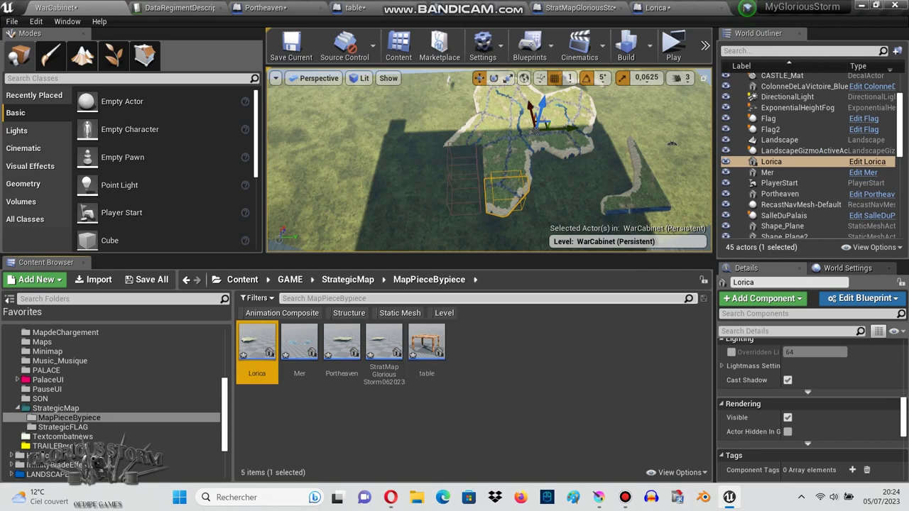
left_click(186, 279)
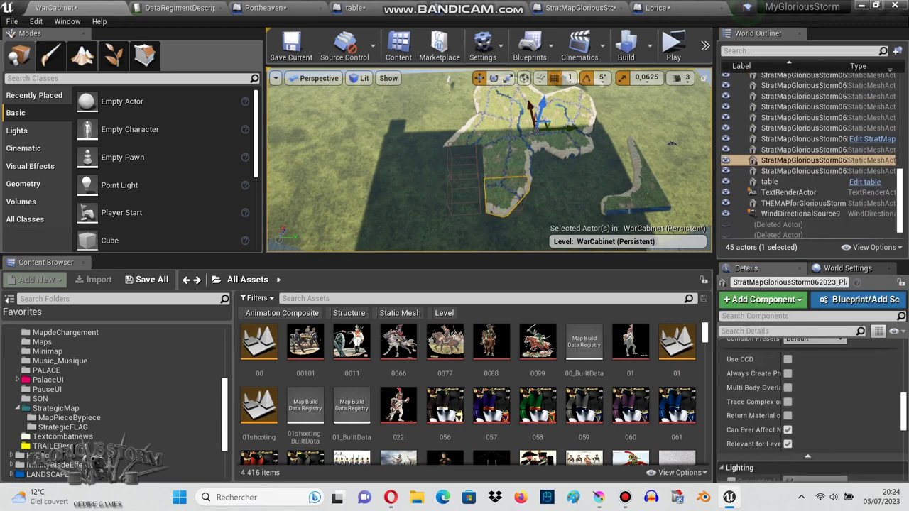
Step: Fix the selection with undo/redo and select the upper-centre map tile
key("ctrl+z")
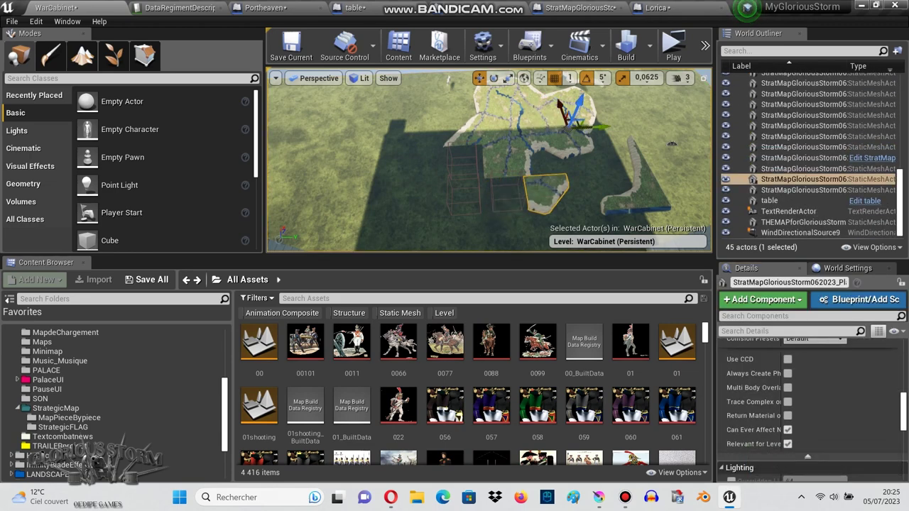
key("ctrl+z")
key("ctrl+y")
scroll(810, 397, "down", 3)
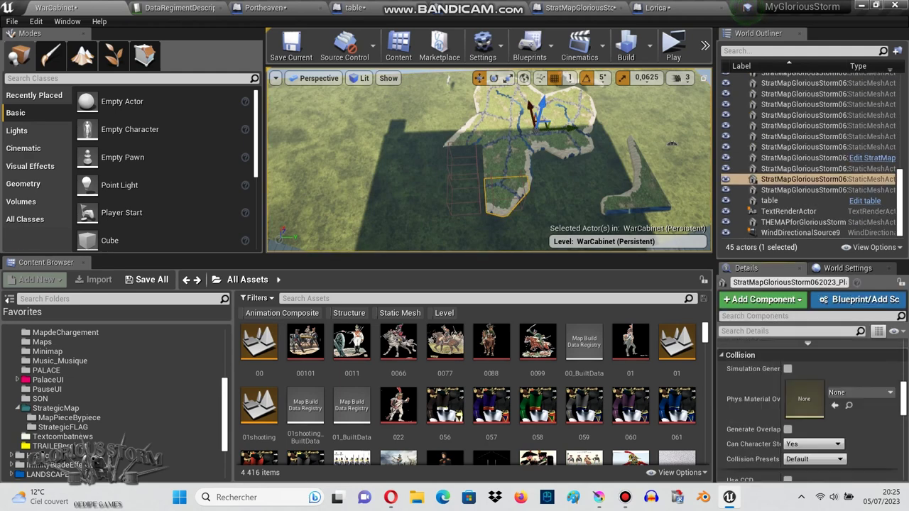
left_click(508, 160)
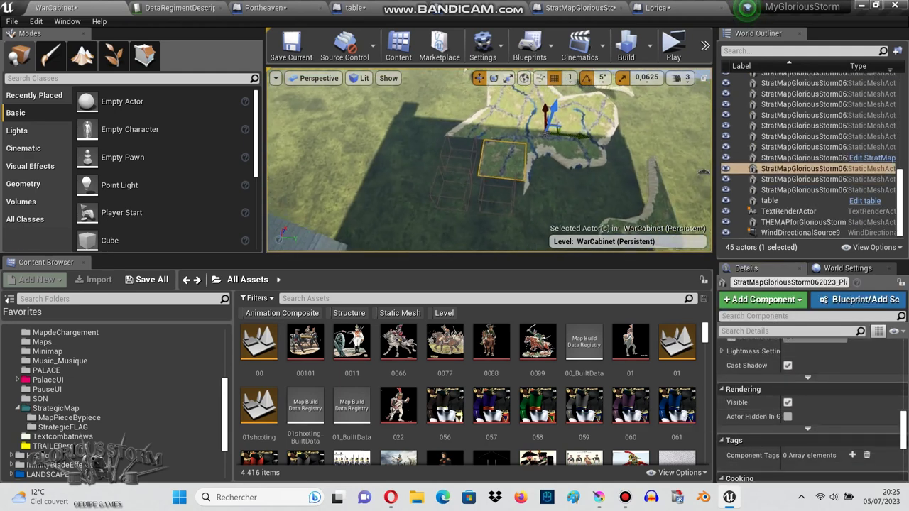
Step: Create the Madinia Blueprint in MapPieceBypiece with a pasted Box component, then close the Blueprint editors
left_click(859, 299)
double_click(388, 305)
left_click(402, 276)
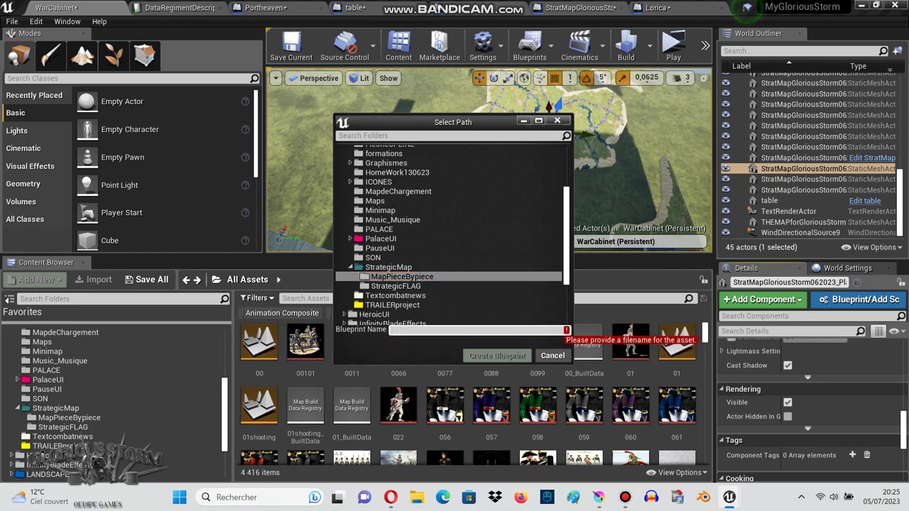
type("Madinia")
left_click(496, 355)
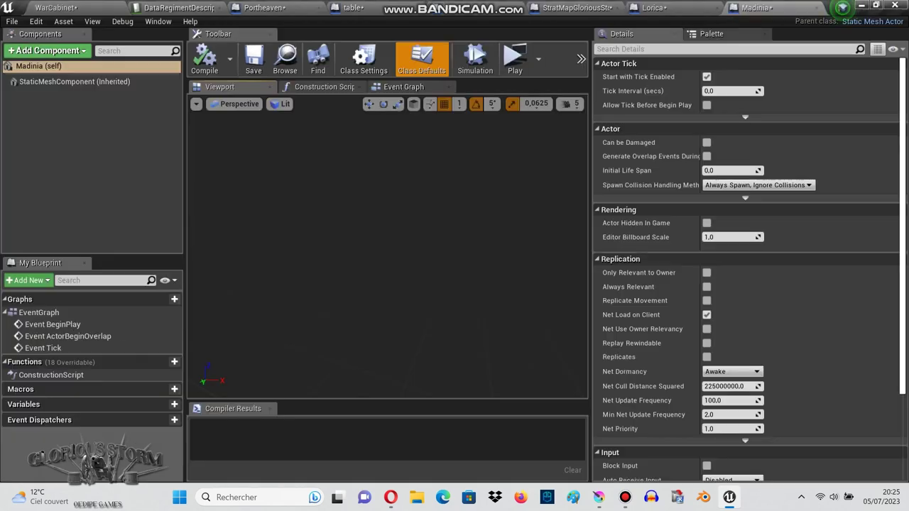
right_click(71, 81)
left_click(85, 158)
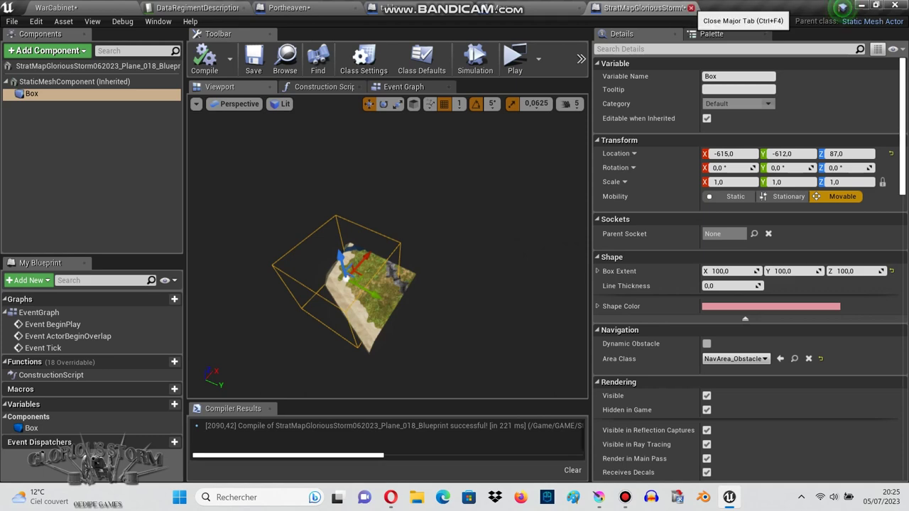
left_click(691, 7)
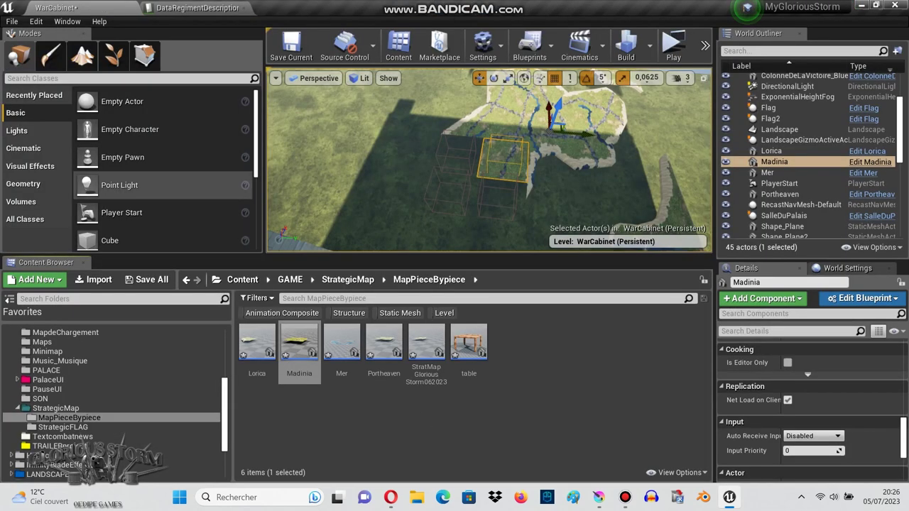
Step: Rename the StratMap Plane_018 Blueprint asset to Hegolica
left_click(426, 344)
right_click(430, 348)
left_click(469, 130)
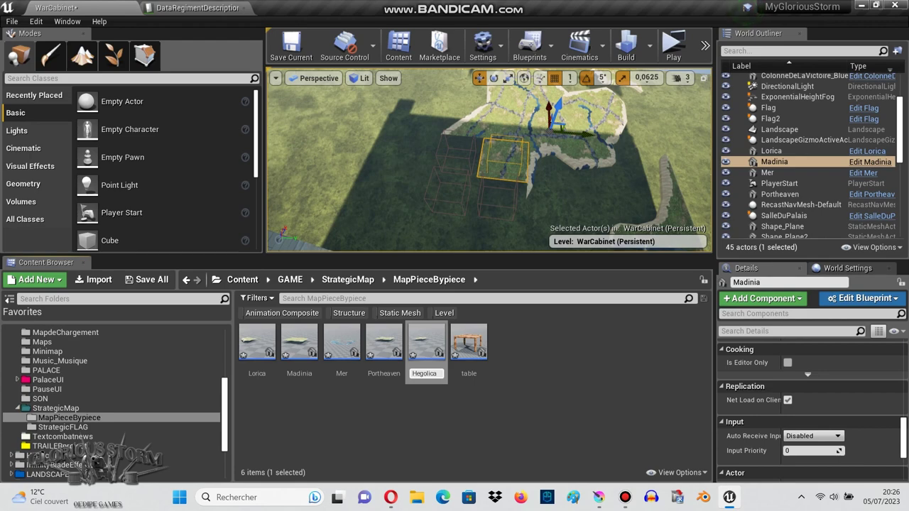
Step: Confirm the Hegolica name and delete the old Madinia level actor
key("Return")
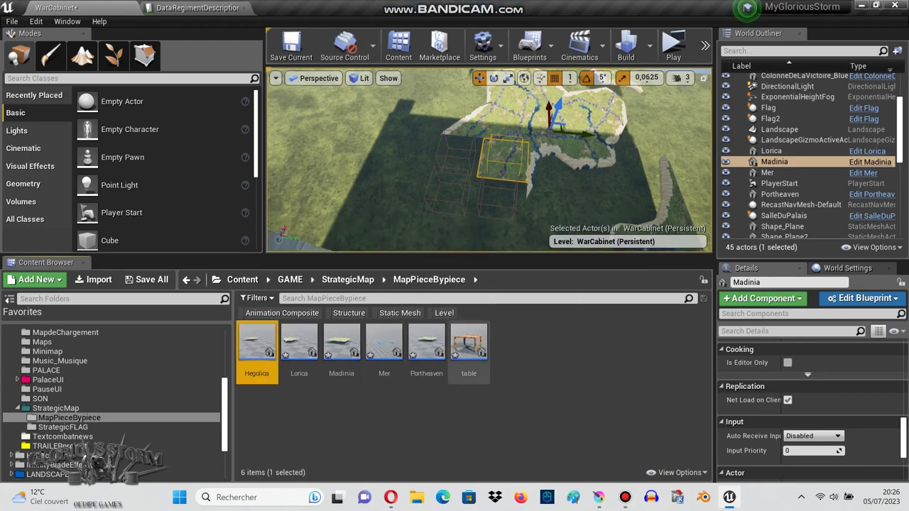
key("ctrl+a")
key("Delete")
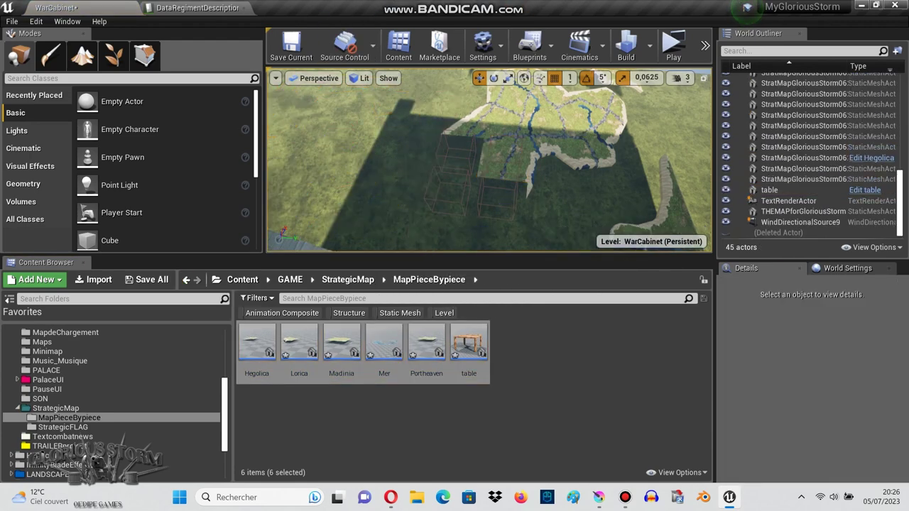
Step: Turn a terrain map piece into the PortSalut Blueprint saved in MapPieceBypiece
left_click(547, 160)
scroll(809, 398, "down", 5)
scroll(810, 398, "down", 5)
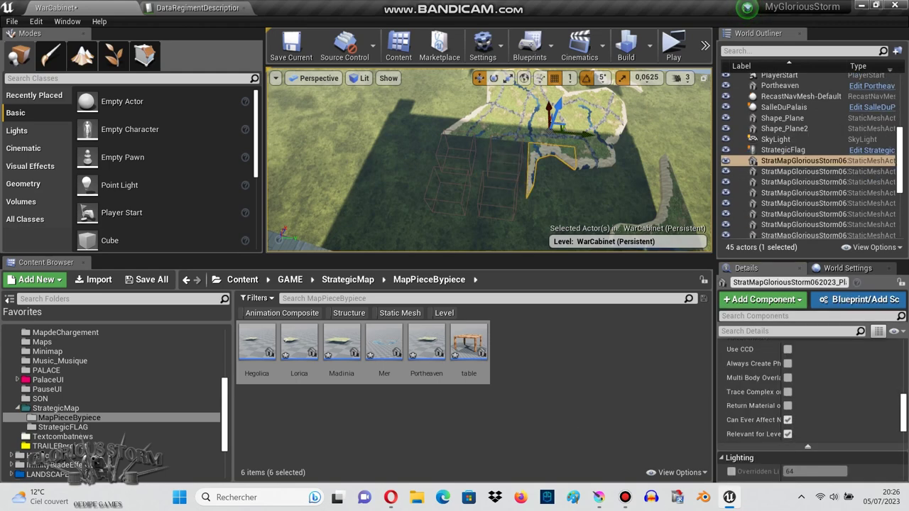
left_click(859, 299)
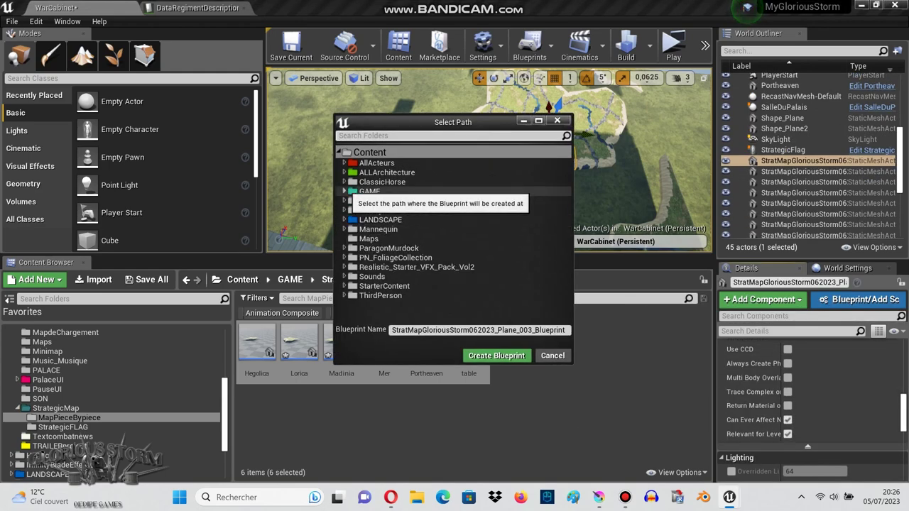
scroll(426, 234, "down", 5)
left_click(350, 229)
left_click(402, 239)
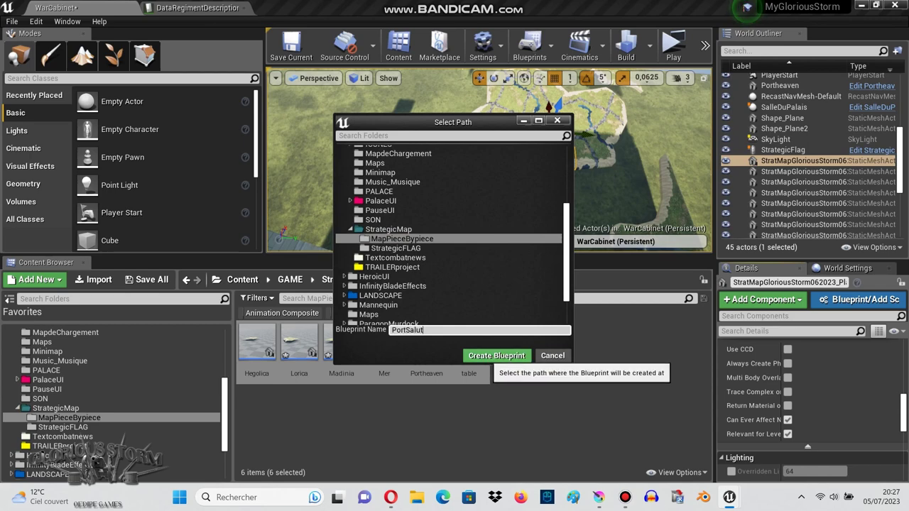
left_click(496, 355)
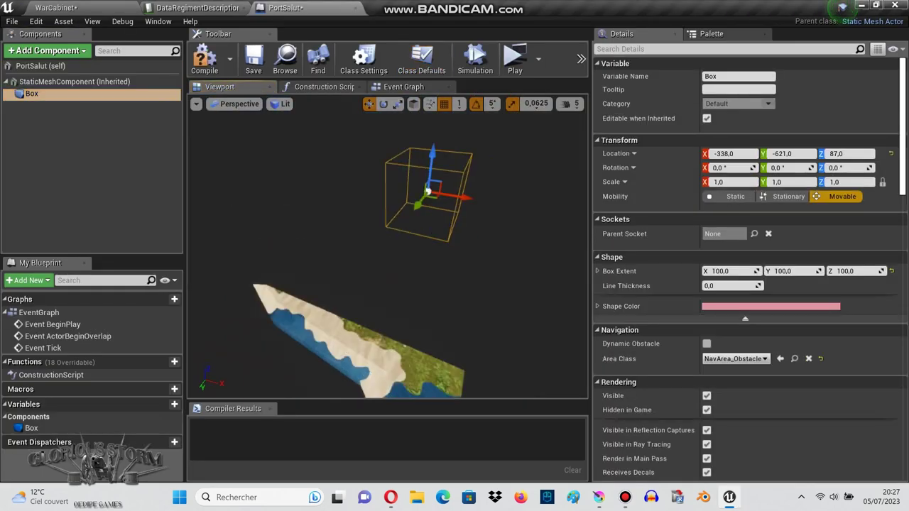
Step: Move the PortSalut Box over the map piece mesh and compile with F7
mouse_move(429, 192)
left_mouse_down()
mouse_move(456, 310)
mouse_move(305, 227)
mouse_move(348, 213)
left_mouse_up()
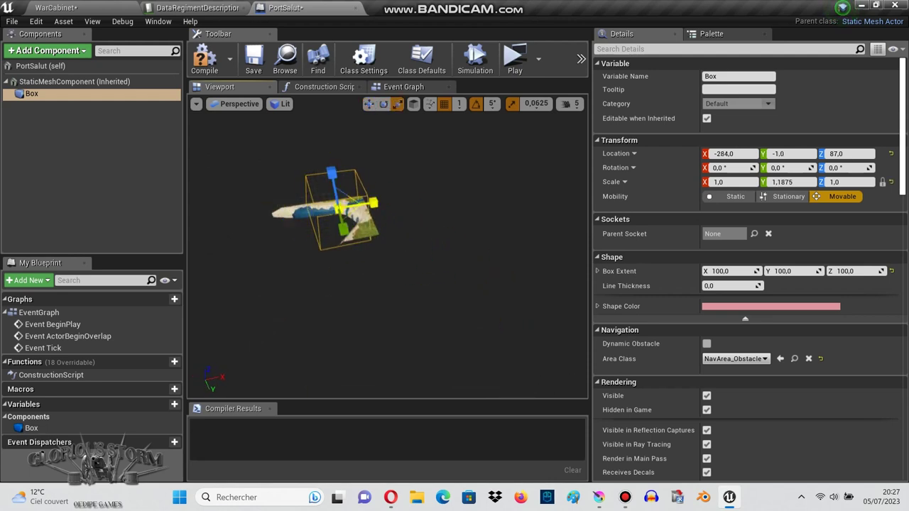
key("F7")
key("ctrl+Tab")
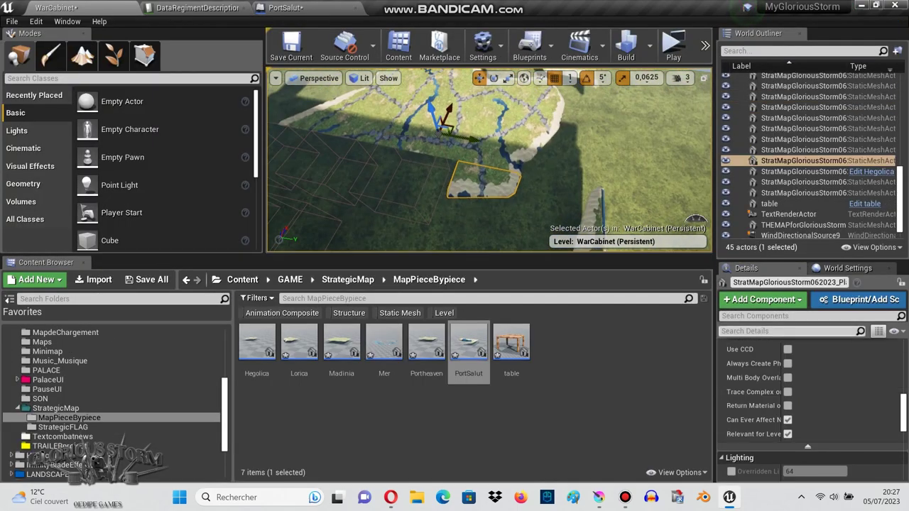
Step: Create a Blueprint named Evoluca from another map piece
left_click(856, 299)
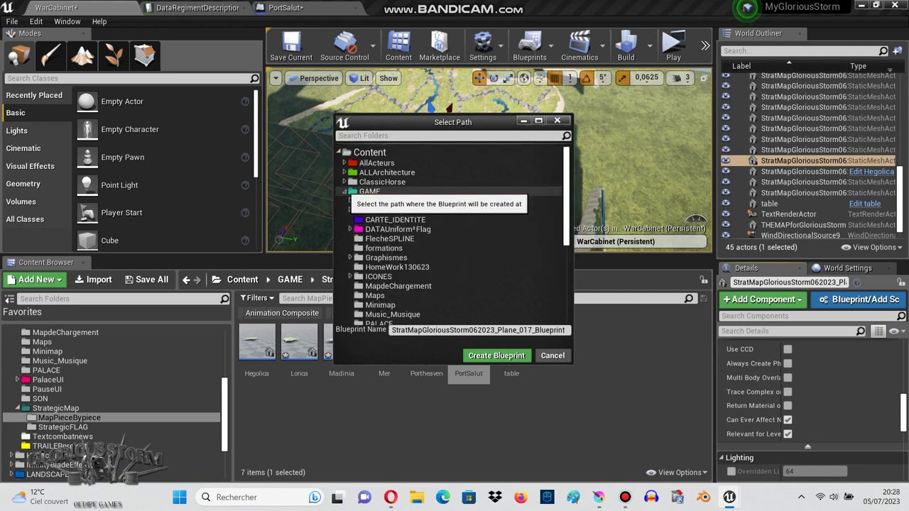
left_click(477, 330)
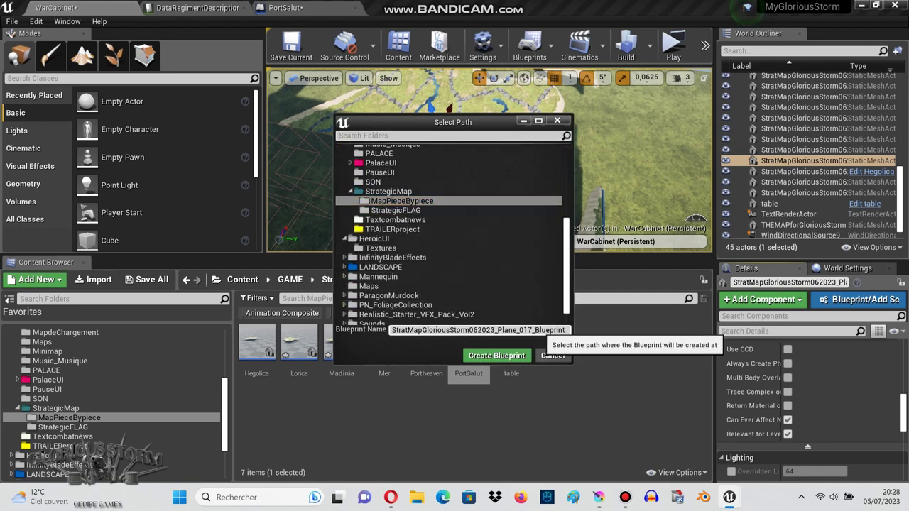
key("BackSpace")
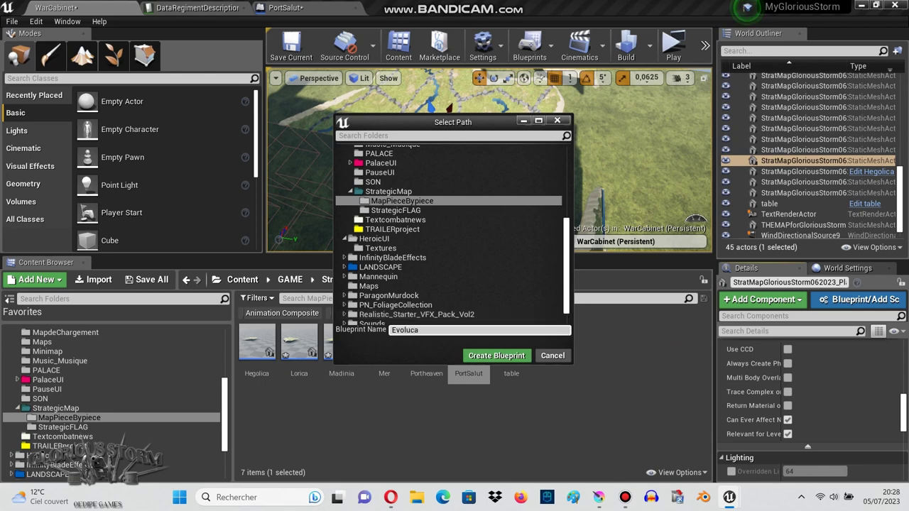
left_click(496, 355)
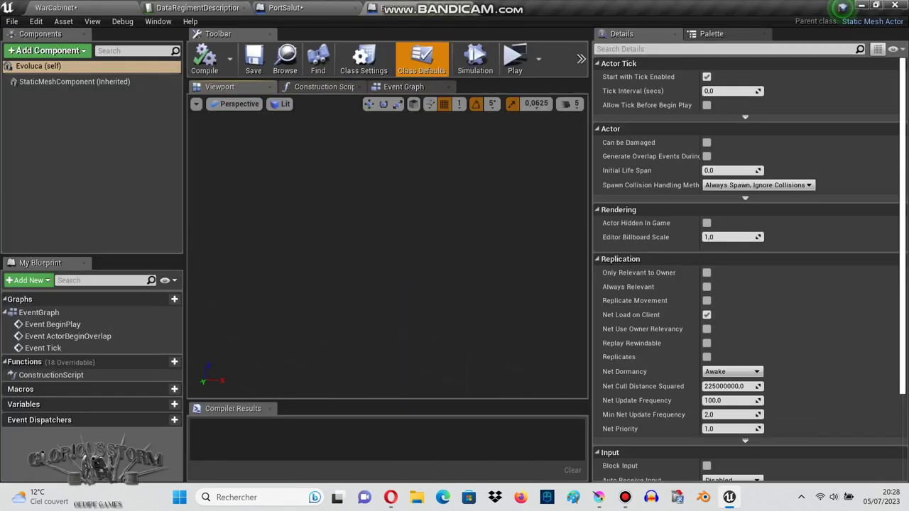
Step: Paste a Box under Evoluca's mesh, compile, and move the Box onto the piece
right_click(74, 80)
left_click(142, 148)
left_click(204, 58)
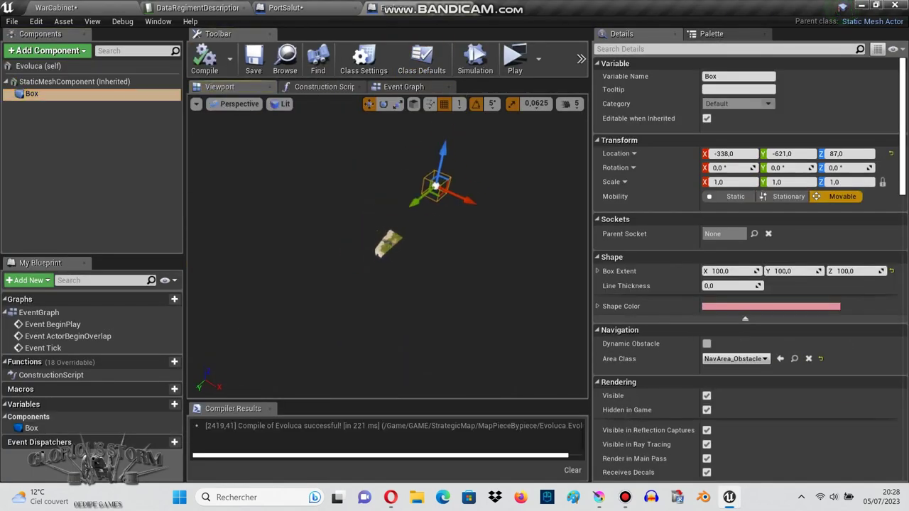
scroll(362, 273, "up", 5)
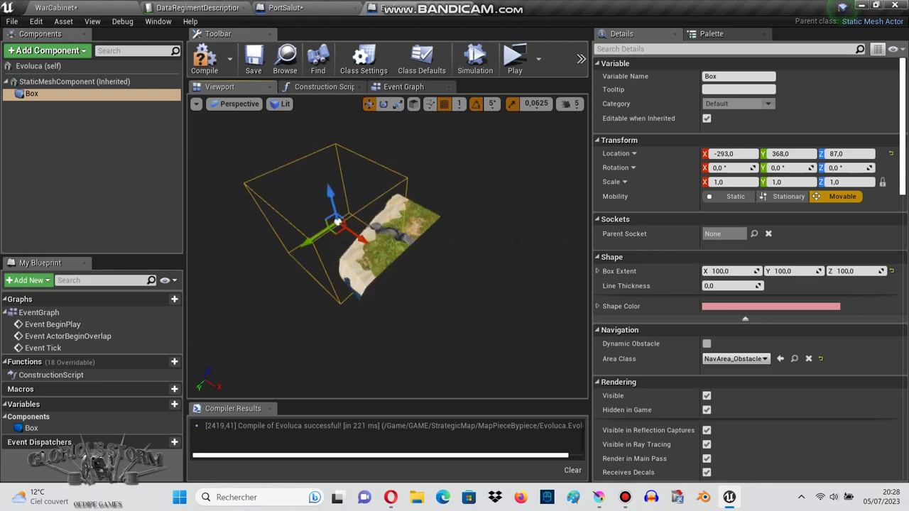
mouse_move(337, 222)
left_mouse_down()
mouse_move(299, 234)
mouse_move(315, 233)
left_mouse_up()
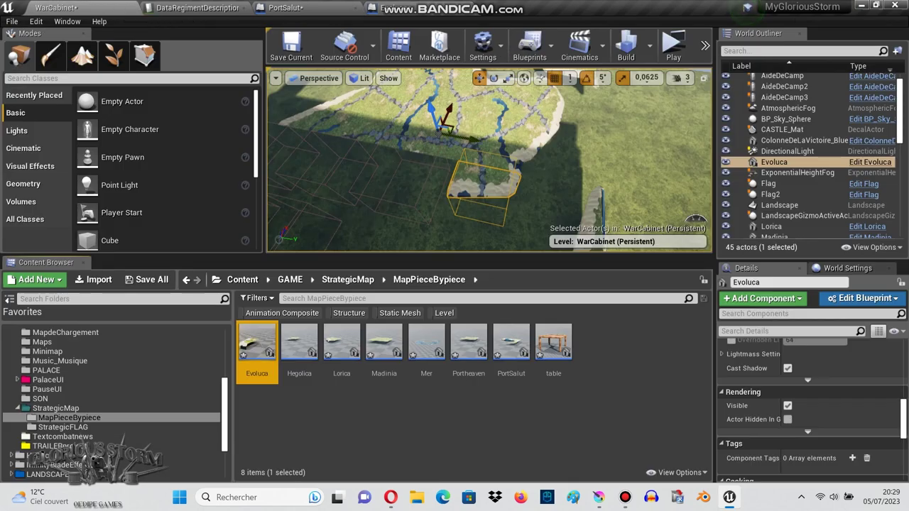
Step: Turn the next terrain piece into the Pizenca Blueprint in MapPieceBypiece
left_click(489, 163)
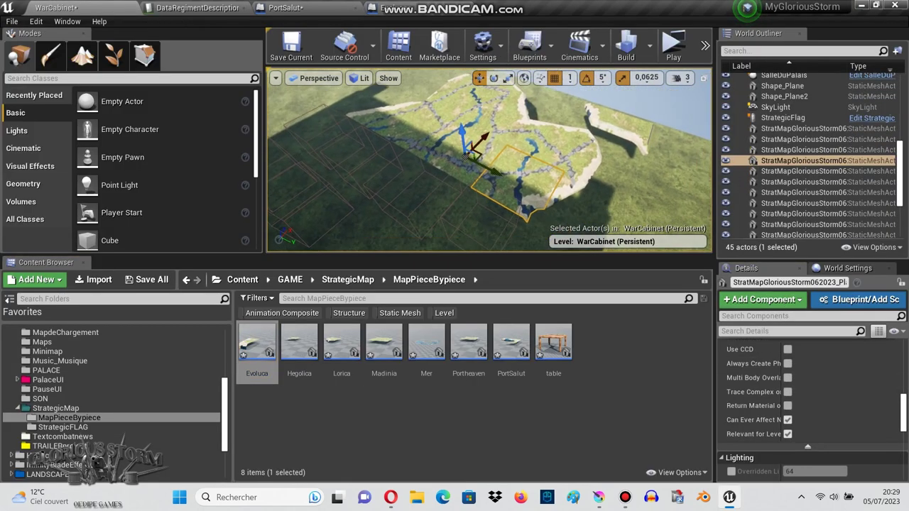
left_click(859, 299)
scroll(454, 227, "down", 5)
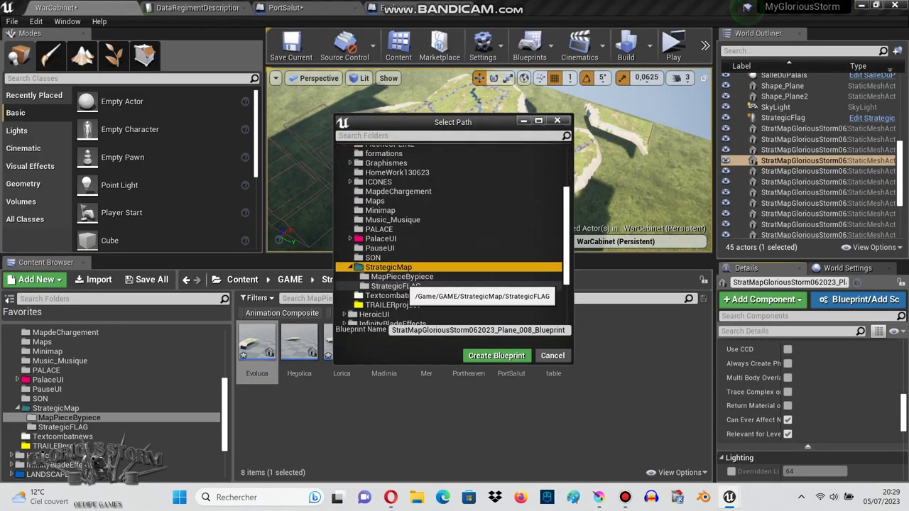
left_click(402, 276)
key("ctrl+a")
key("BackSpace")
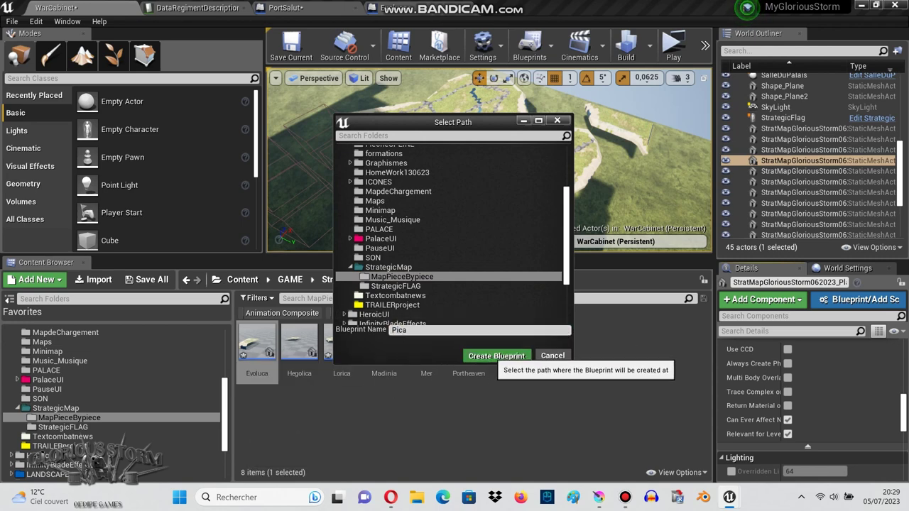
key("BackSpace")
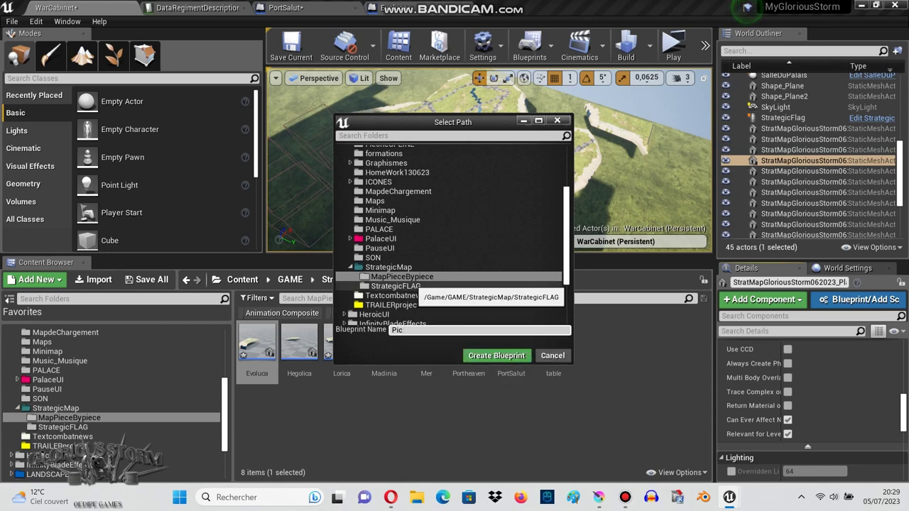
type("zenca")
left_click(496, 355)
Step: Position Pizenca's Box along Y over the piece, then begin naming the next piece's Blueprint
right_click(32, 93)
key("Escape")
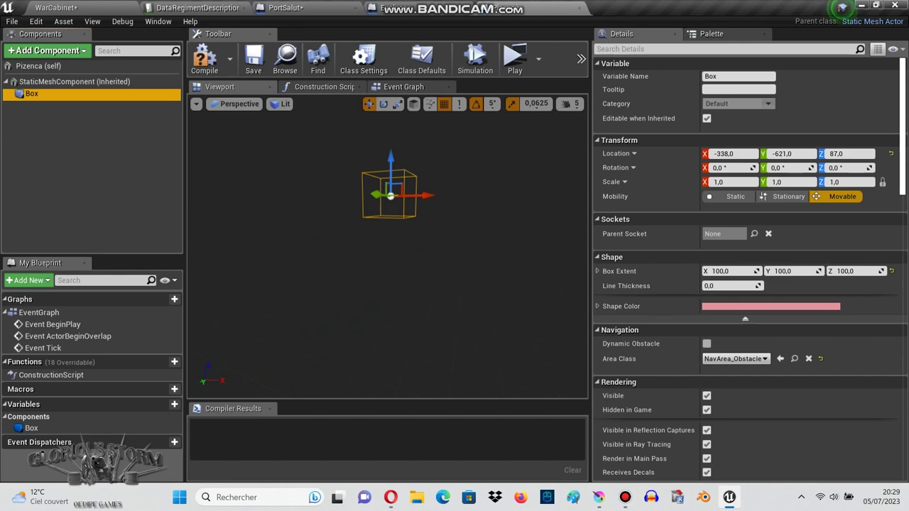
left_click_drag(390, 195, 320, 250)
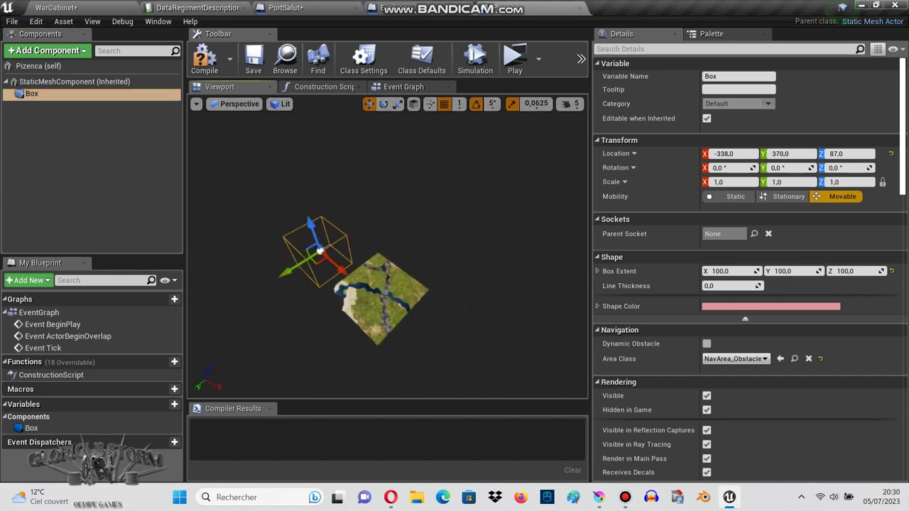
left_click_drag(335, 317, 331, 324)
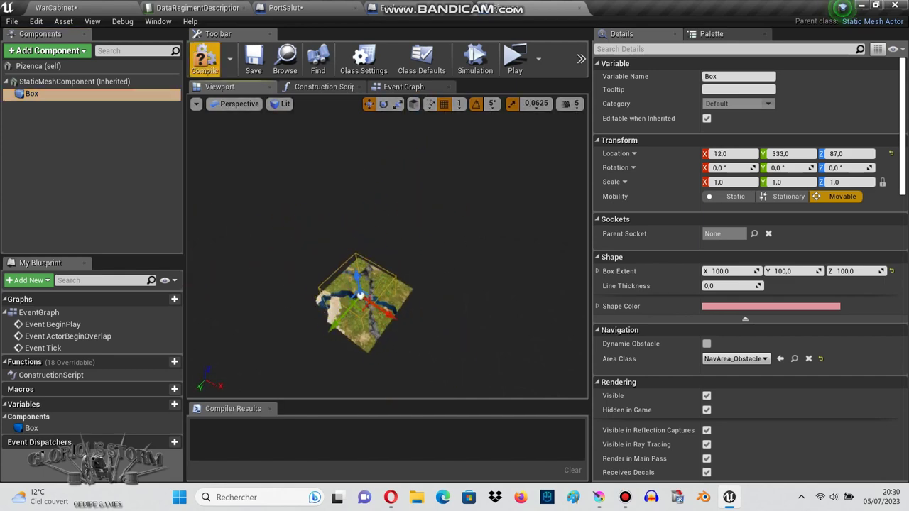
left_click(56, 7)
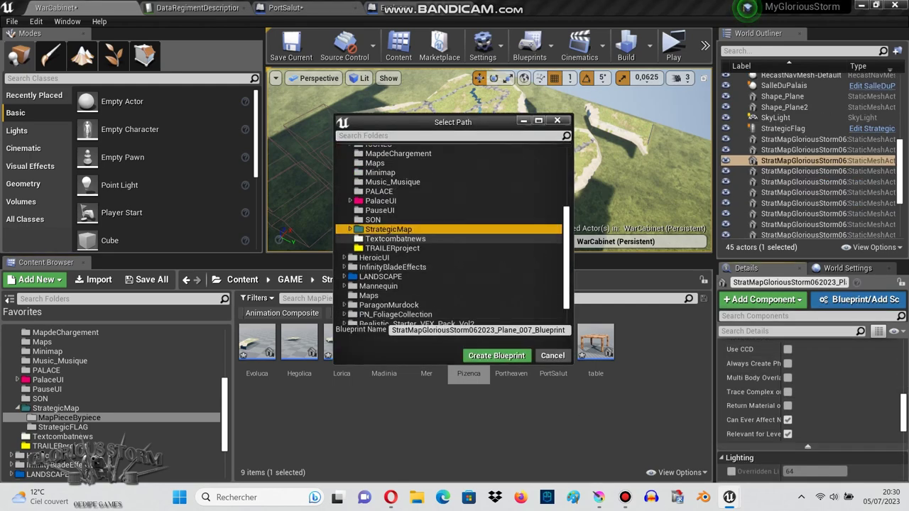
left_click(426, 330)
Step: Name the Blueprint Olenica, paste a Box under its mesh, and shift it along Y
key("BackSpace")
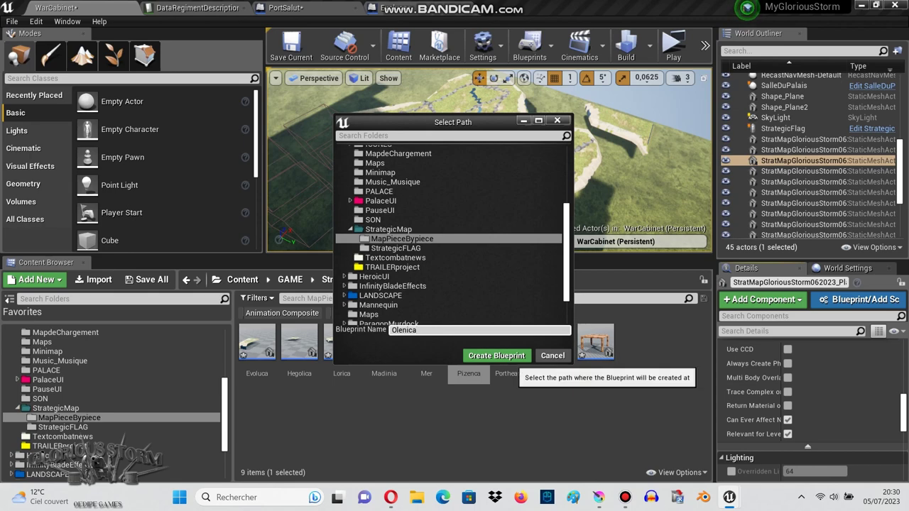
left_click(496, 355)
right_click(116, 81)
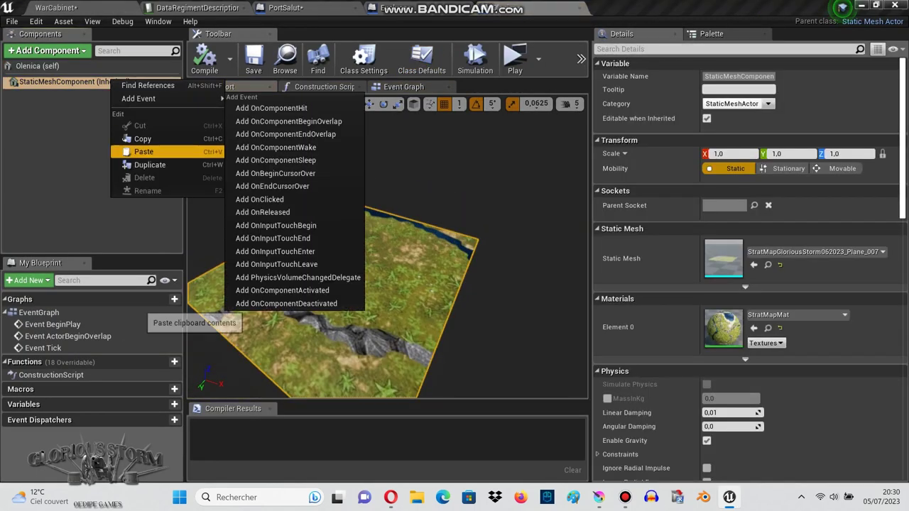
left_click(174, 149)
scroll(360, 239, "up", 3)
left_click_drag(359, 252, 369, 247)
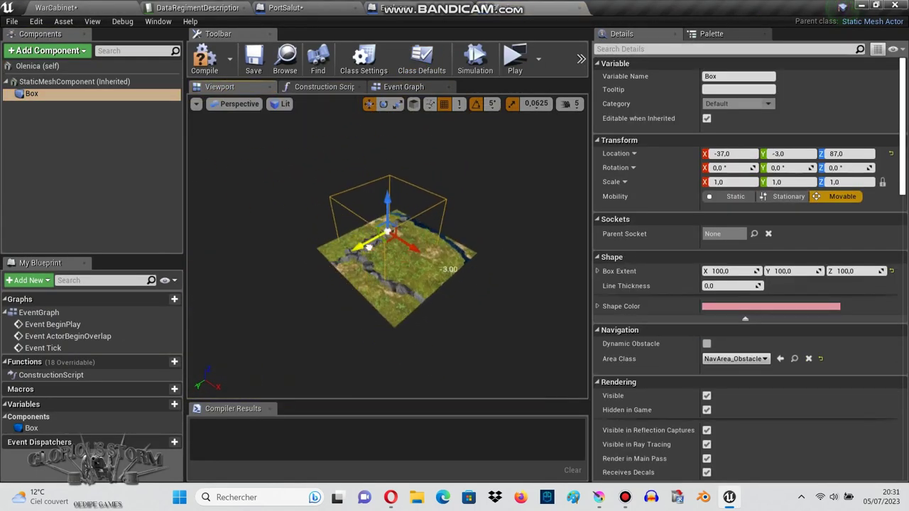
left_click(56, 7)
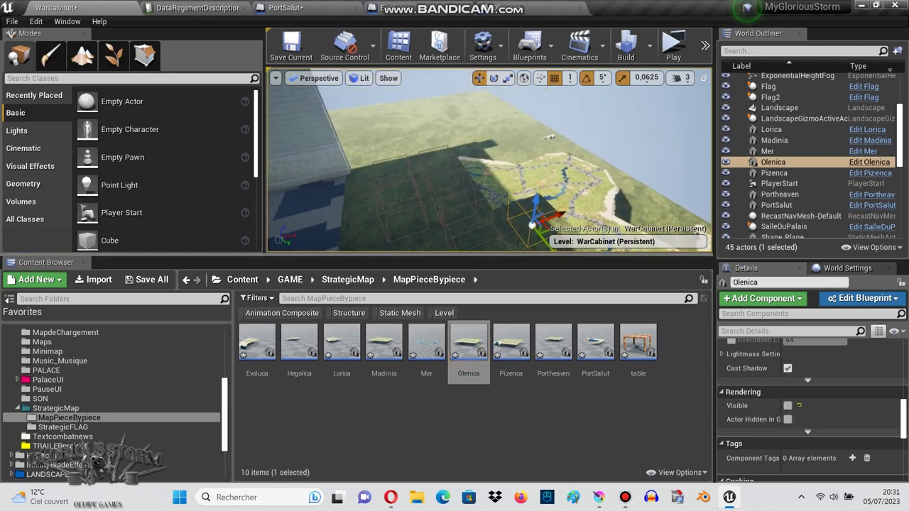
Step: Turn the next terrain piece into the Janica Blueprint saved in MapPieceBypiece
left_click(497, 152)
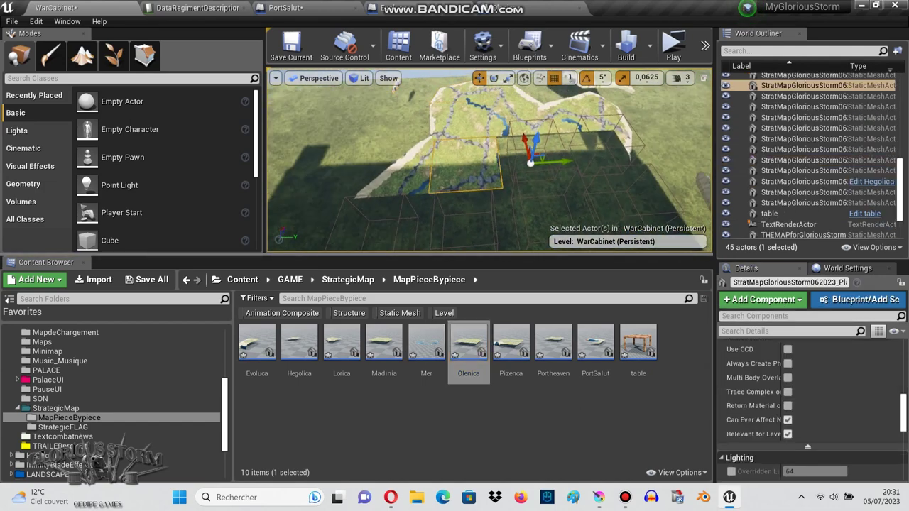
left_click(855, 299)
left_click(342, 210)
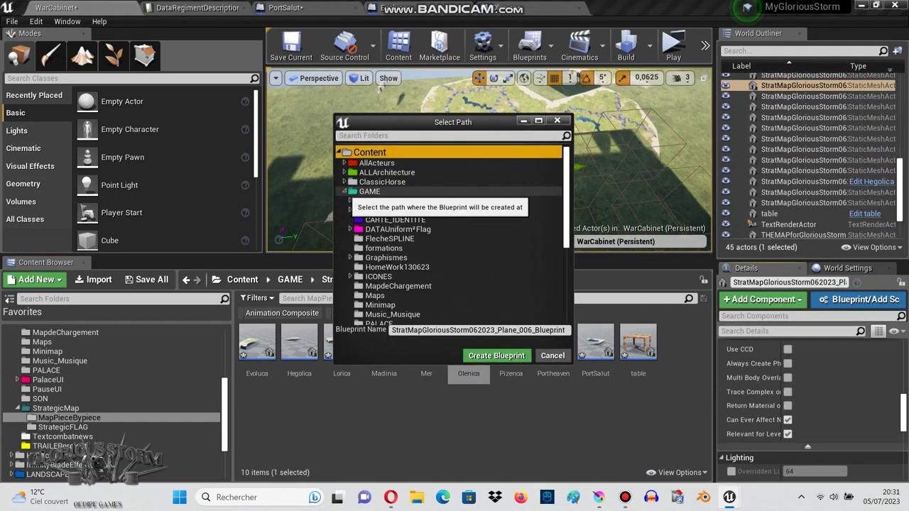
scroll(348, 241, "down", 3)
double_click(388, 267)
left_click(401, 276)
type("Janica")
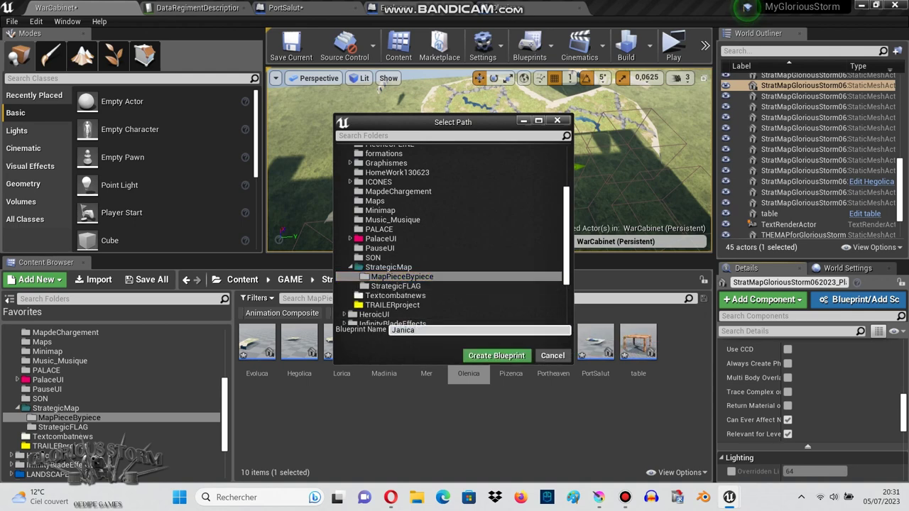
key("Return")
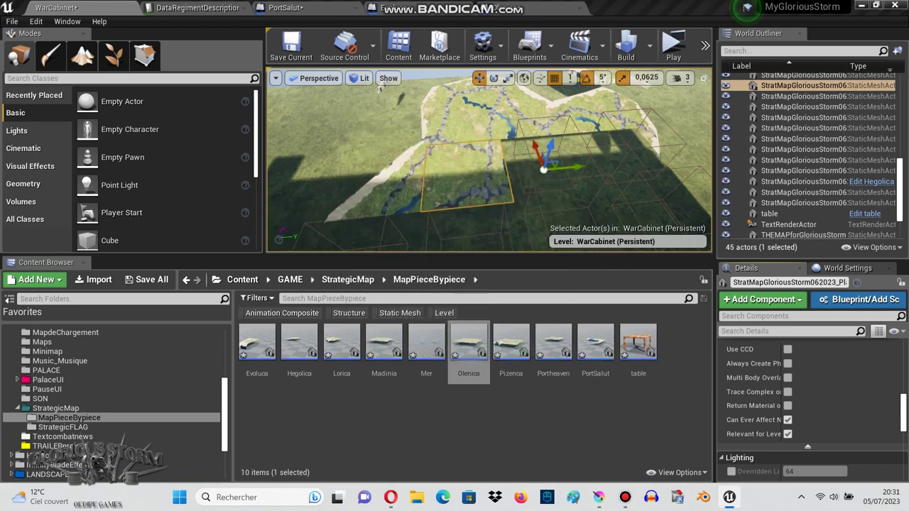
Step: Move Janica's Box component over the map piece and compile
left_click_drag(350, 225, 342, 288)
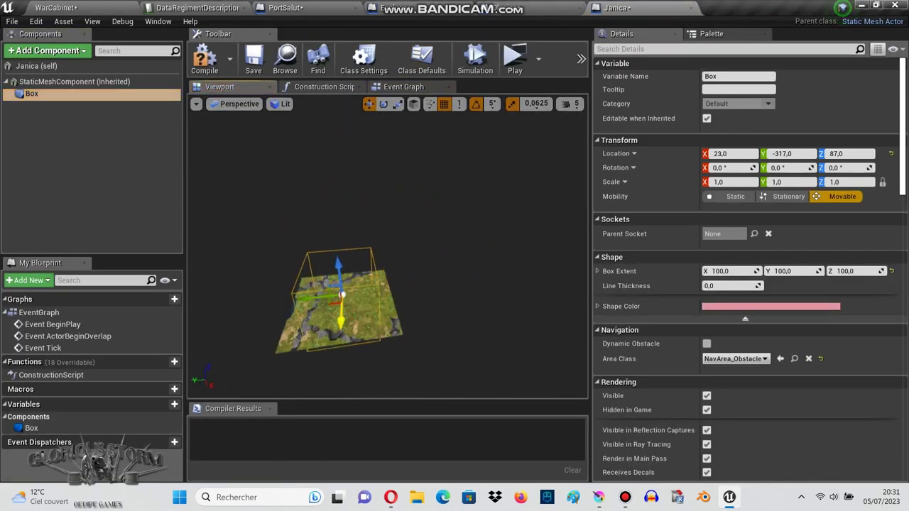
left_click(204, 60)
left_click(56, 7)
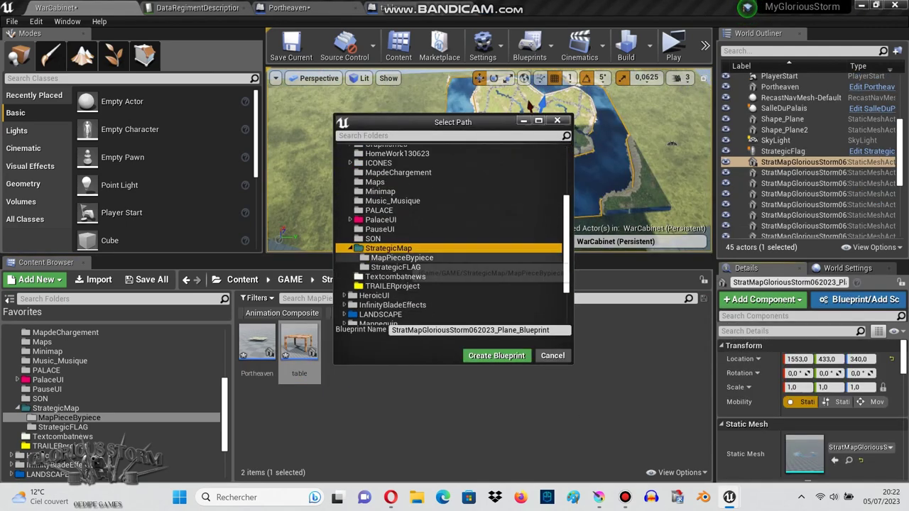
Step: Create the Mer Blueprint in MapPieceBypiece and hide the Mer water plane in the level
left_click(402, 257)
left_click(539, 330)
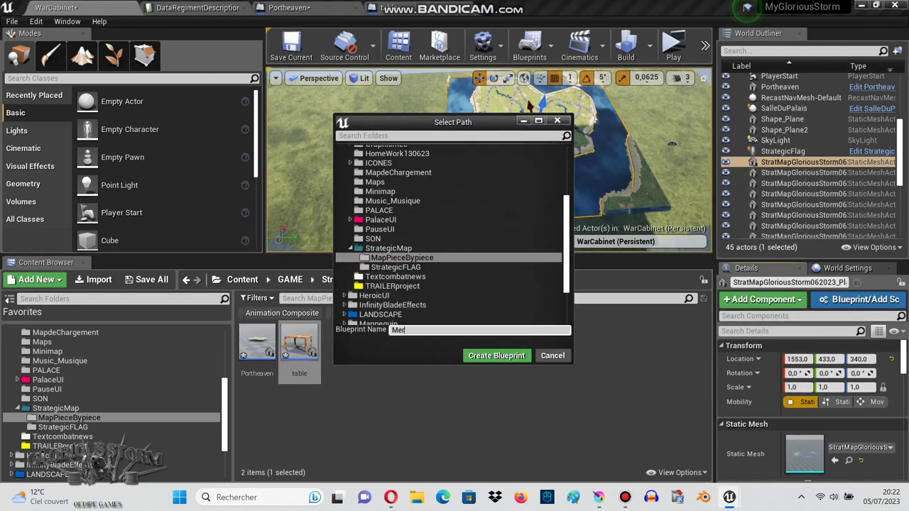
left_click(497, 355)
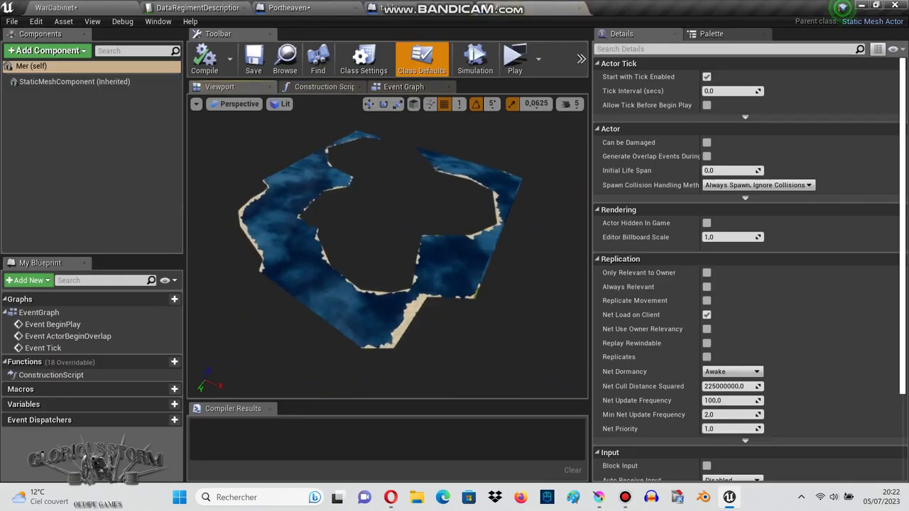
left_click(100, 8)
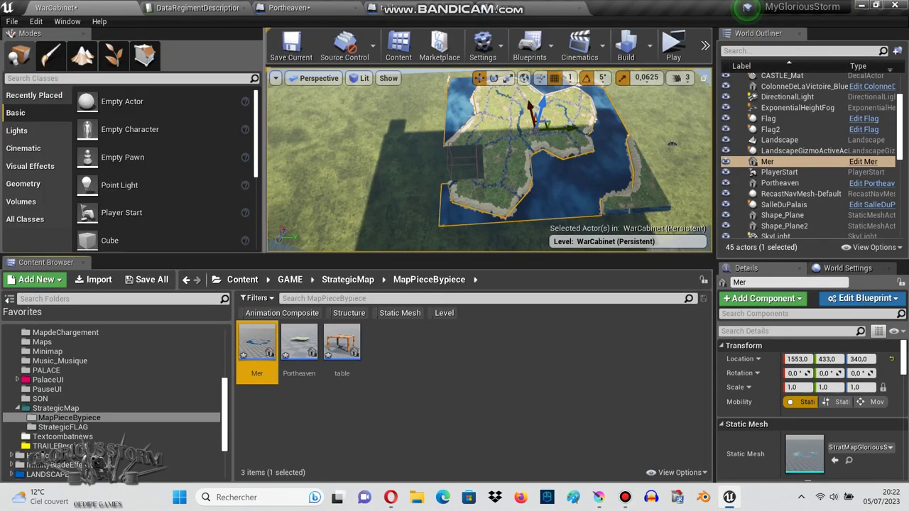
scroll(809, 398, "down", 5)
key("h")
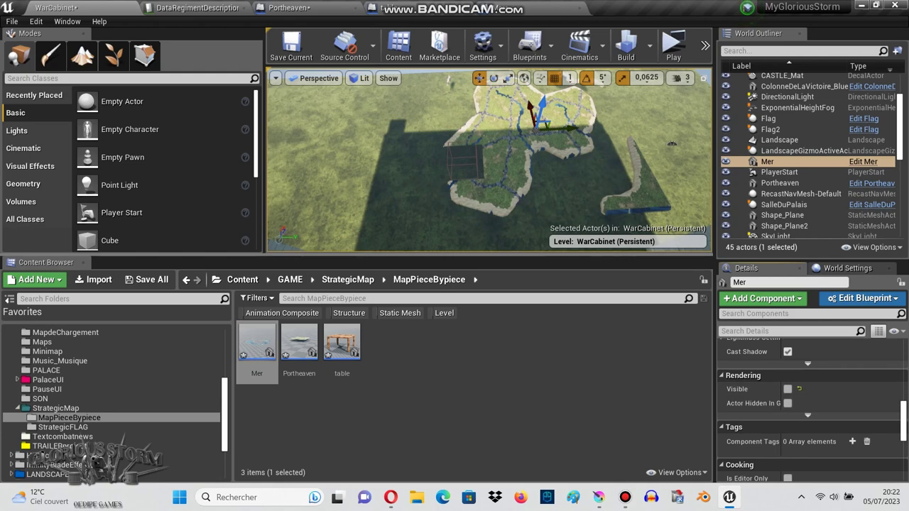
Step: Convert the next map piece into a Plane_018 Blueprint in MapPieceBypiece under its default name
left_click(465, 190)
left_click(859, 299)
scroll(426, 284, "down", 5)
left_click(387, 211)
left_click(391, 220)
left_click(496, 355)
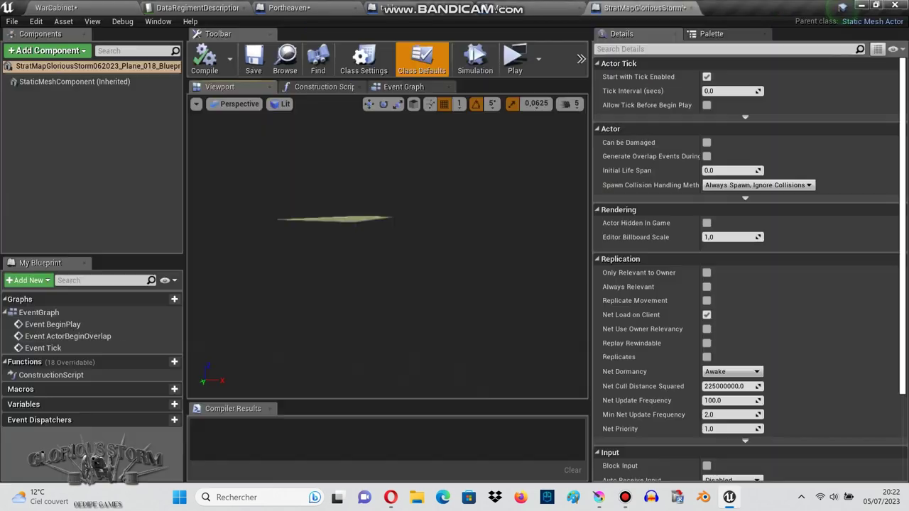
Step: Add a Box Collision under the Plane_018 mesh and move it along Y
right_click(43, 81)
left_click(142, 161)
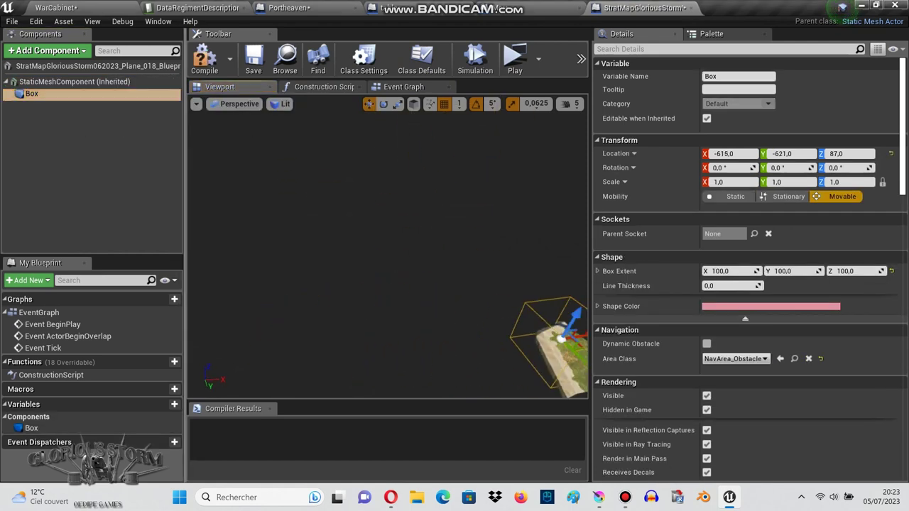
left_click_drag(382, 314, 380, 297)
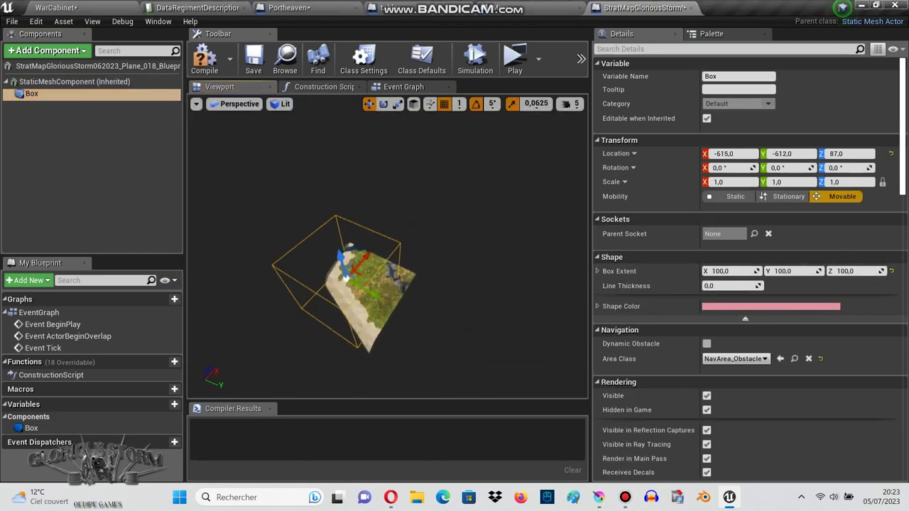
Step: Select another map piece and start saving it as the Lorica Blueprint in MapPieceBypiece
left_click(57, 7)
left_click(186, 279)
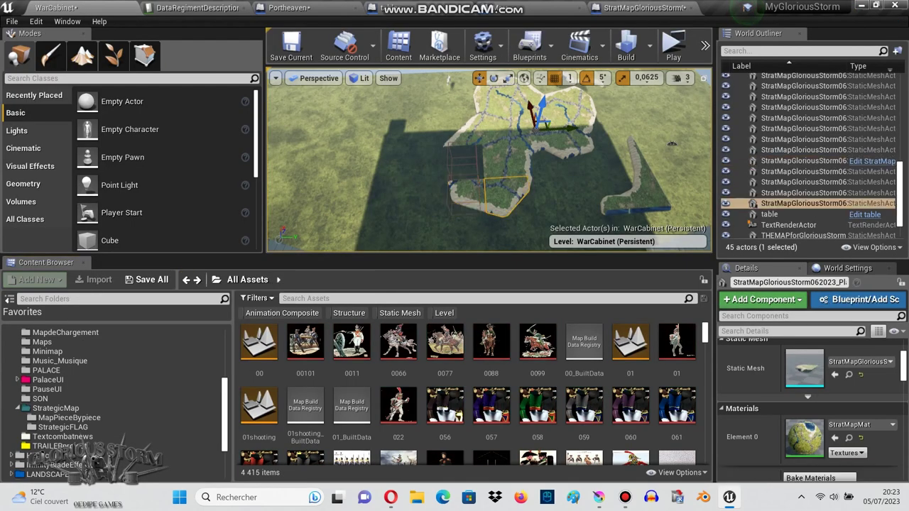
scroll(810, 412, "down", 5)
scroll(809, 412, "down", 3)
scroll(809, 411, "up", 3)
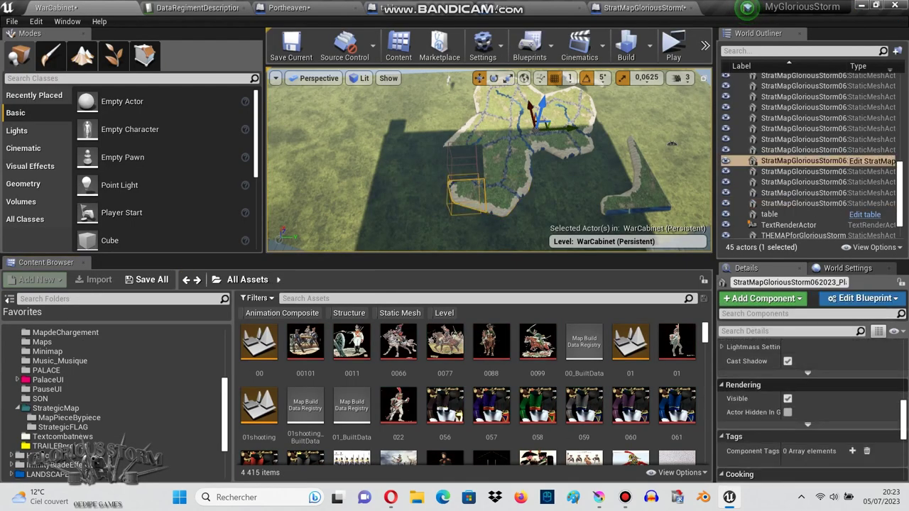
left_click(802, 203)
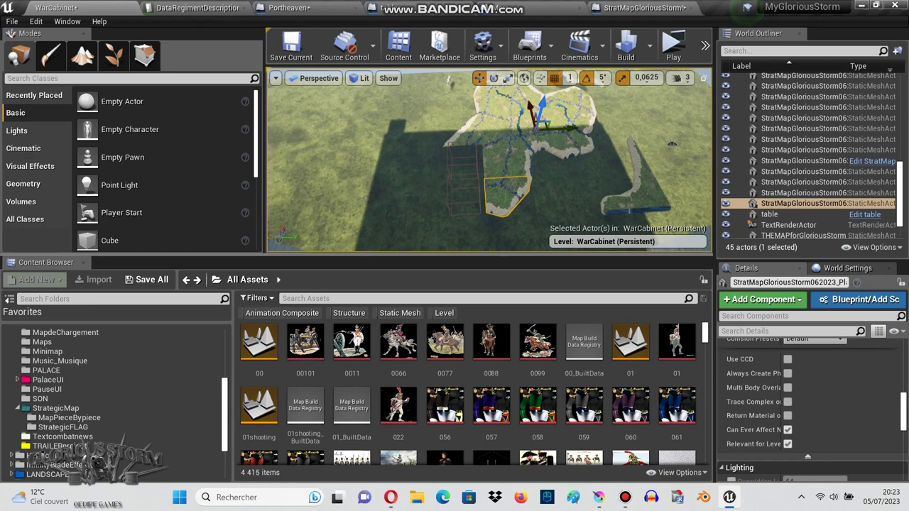
left_click(859, 299)
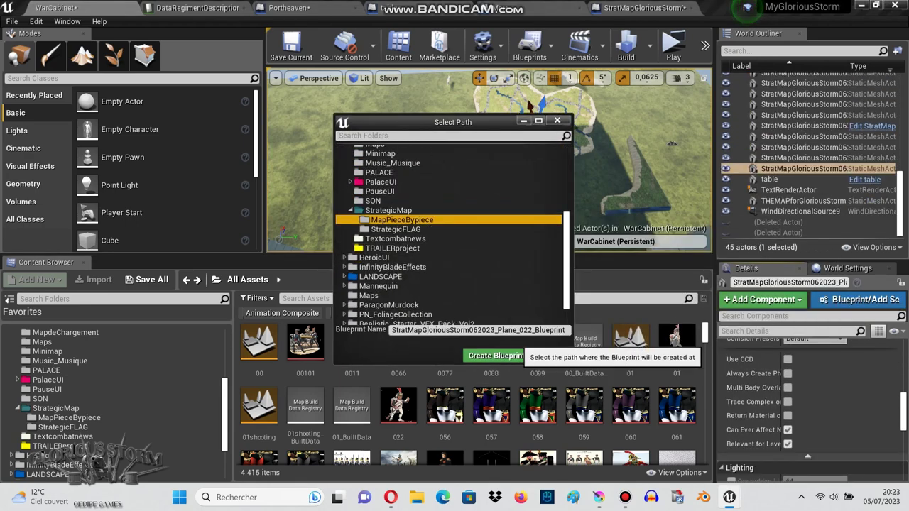
left_click(477, 331)
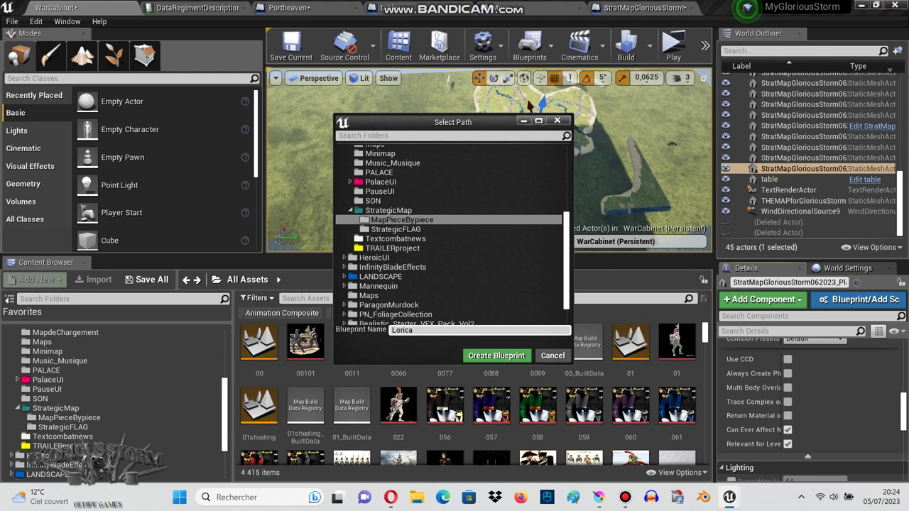
Step: Create the Lorica Blueprint with a Box component, compile it, and return to the WarCabinet level
key("Return")
right_click(62, 83)
left_click(92, 148)
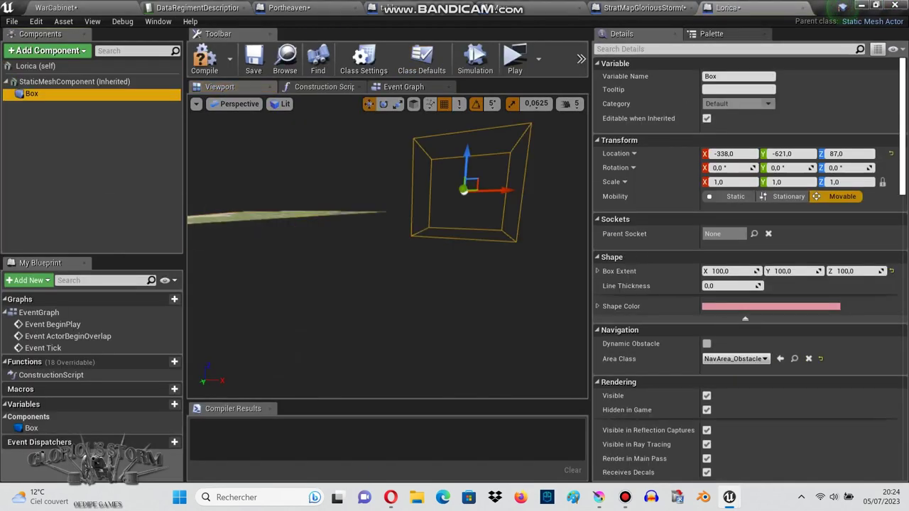
key("F7")
key("alt+Tab")
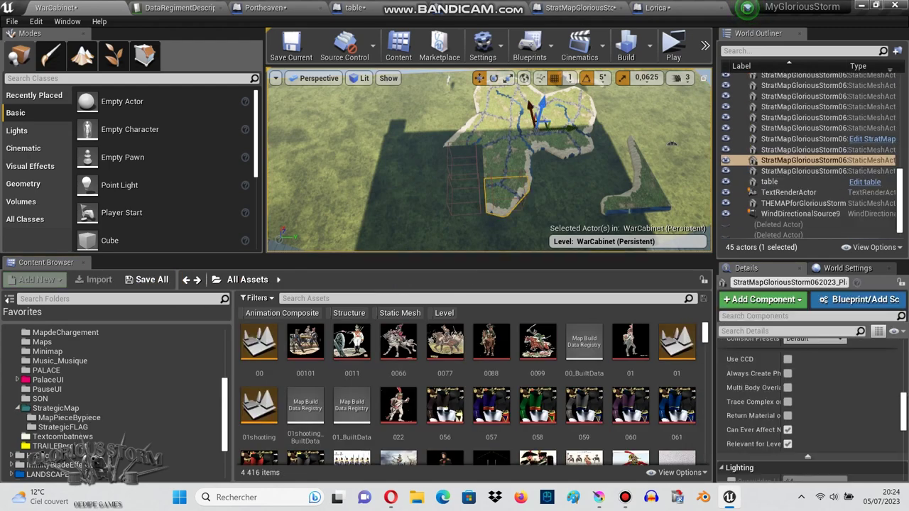
key("ctrl+z")
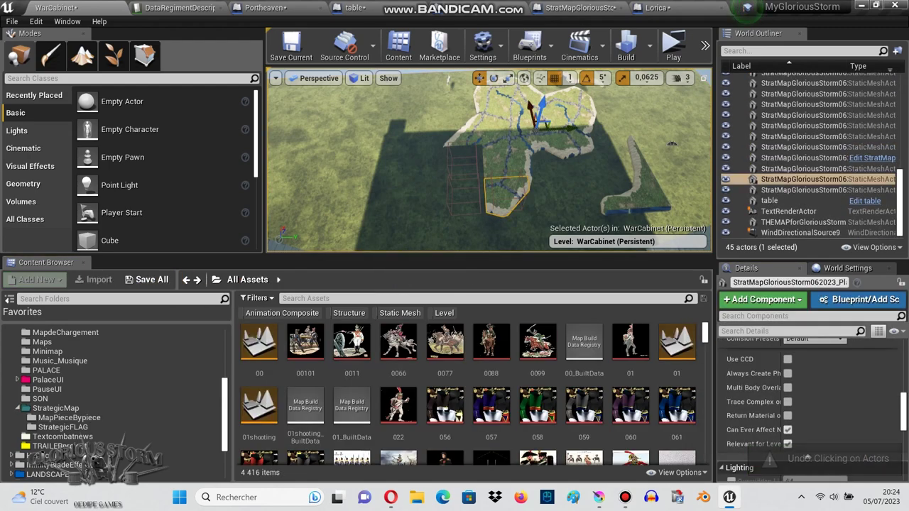
Step: Undo the accidental map-piece move and select the next map piece
left_click_drag(538, 124, 570, 124)
key("ctrl+z")
scroll(809, 398, "down", 5)
scroll(490, 160, "up", 3)
left_click(517, 162)
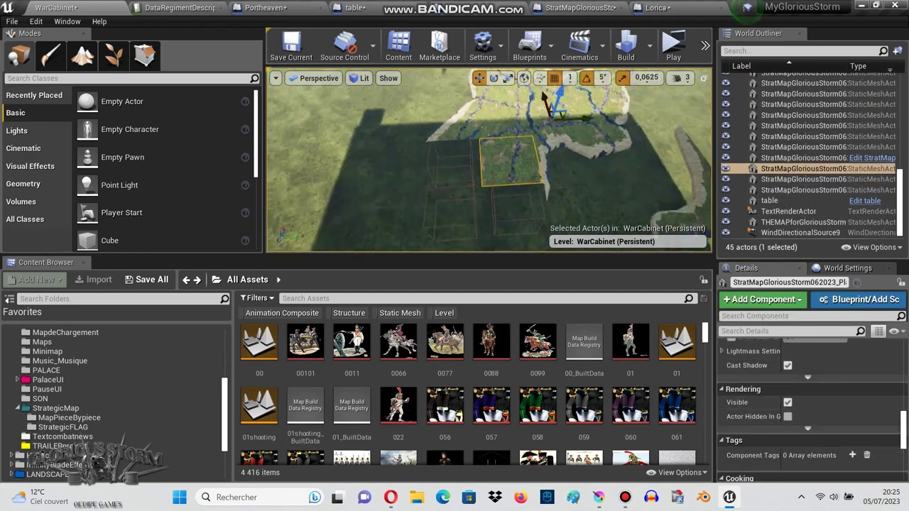
Step: Turn the piece into a Blueprint named Madinia in MapPieceBypiece
left_click(860, 299)
scroll(451, 235, "down", 3)
left_click(401, 277)
left_click(554, 330)
type("t")
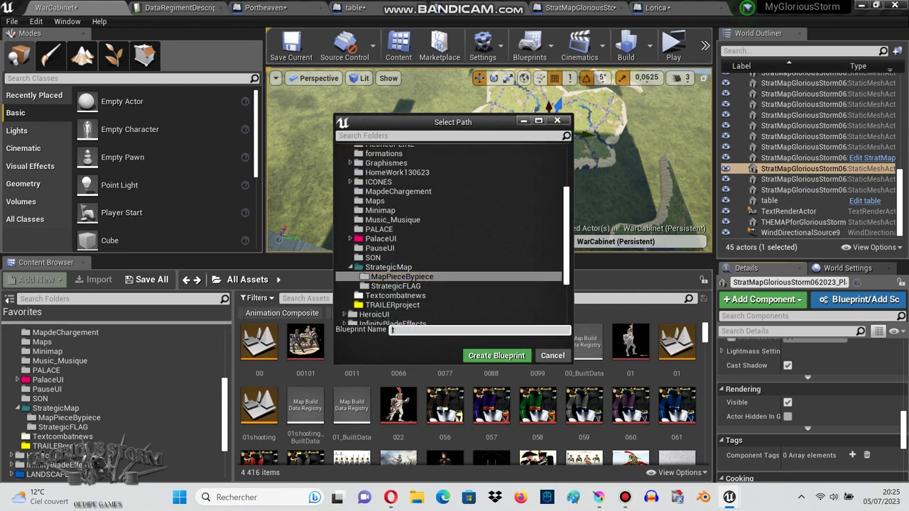
type("adinia")
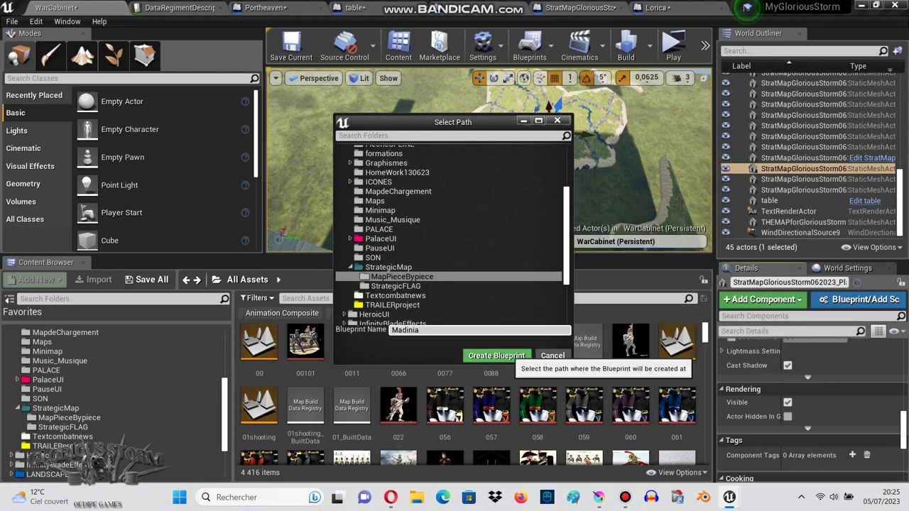
left_click(496, 355)
Step: Add a Box to Madinia, nudge it along Y, compile, and close its editor
right_click(55, 84)
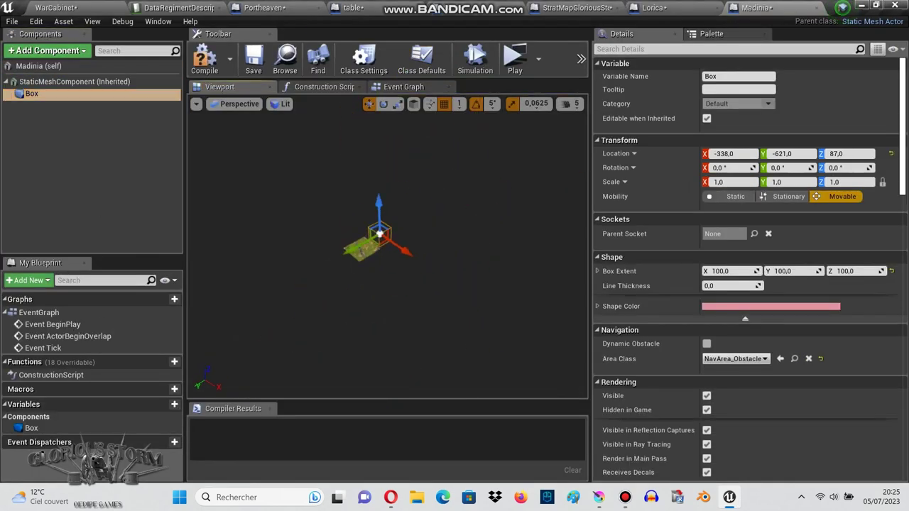
left_click_drag(296, 233, 291, 233)
key("F7")
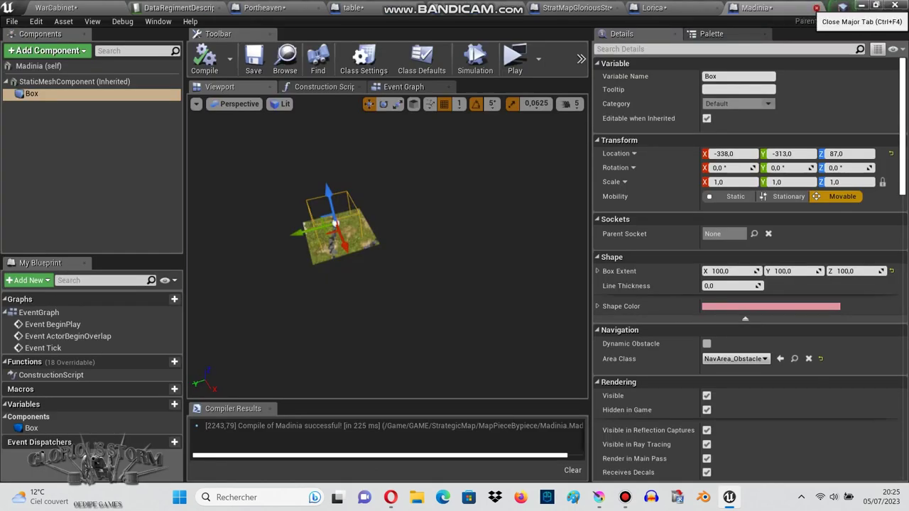
left_click(816, 8)
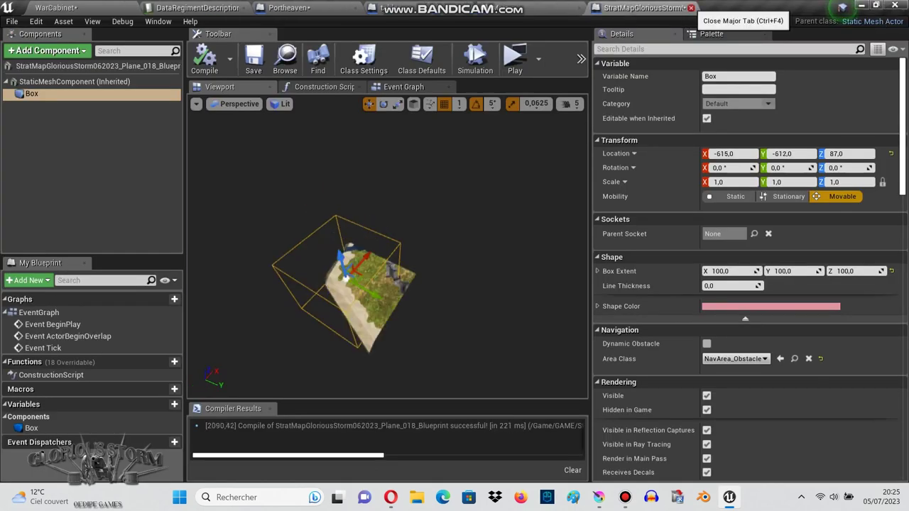
Step: Close the Plane_018, Mer, table and Portheaven Blueprint editors
left_click(691, 7)
left_click(579, 7)
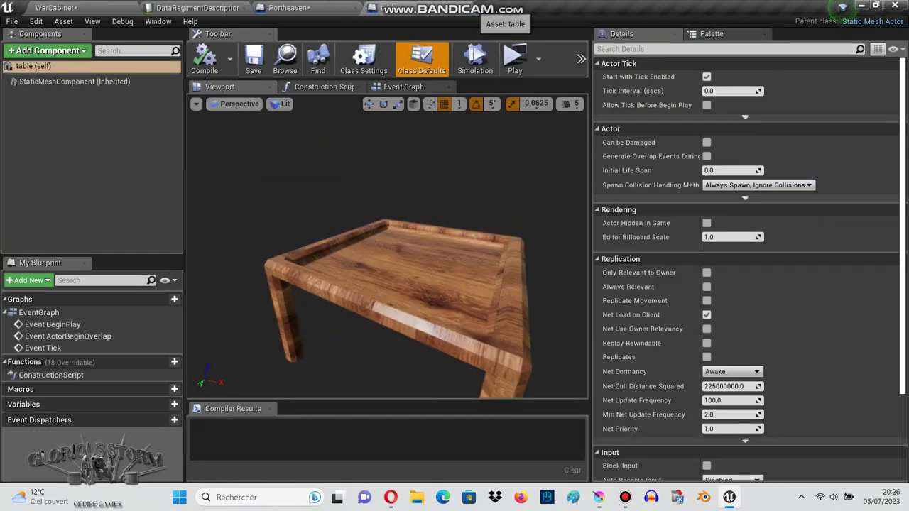
left_click(469, 8)
left_click(356, 8)
Step: Rename the Plane_018 Blueprint asset to Hegolica
right_click(427, 345)
left_click(469, 144)
type("Hegolica")
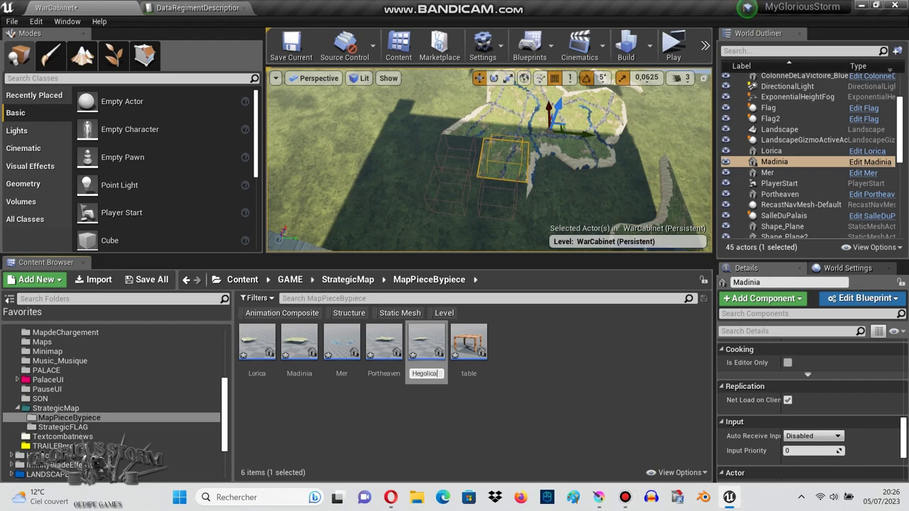
key("Return")
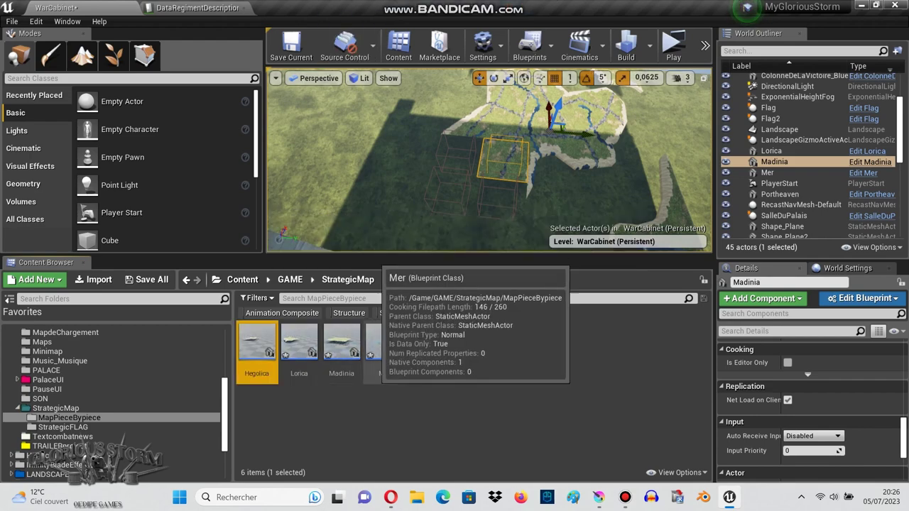
Step: Undo an accidental deletion and create the PortSalut Blueprint from the next map piece
key("ctrl+a")
key("Delete")
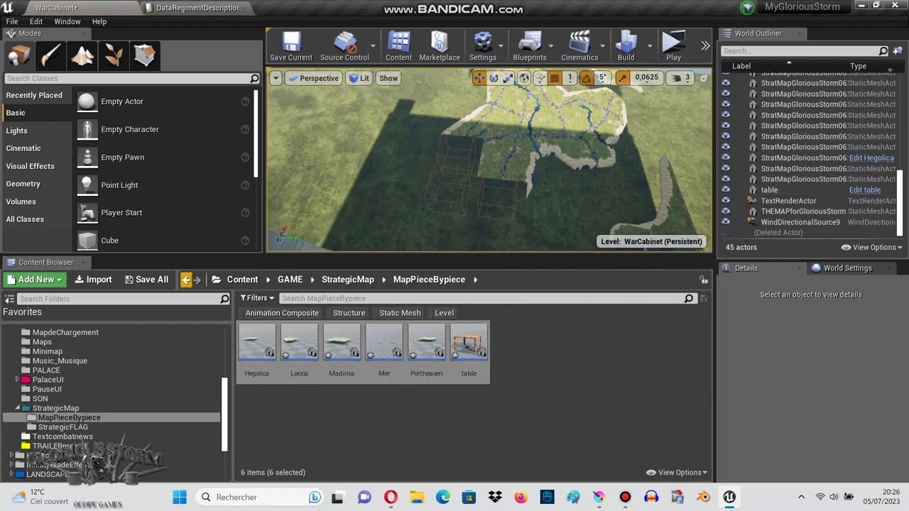
key("ctrl+z")
type("PortSalut")
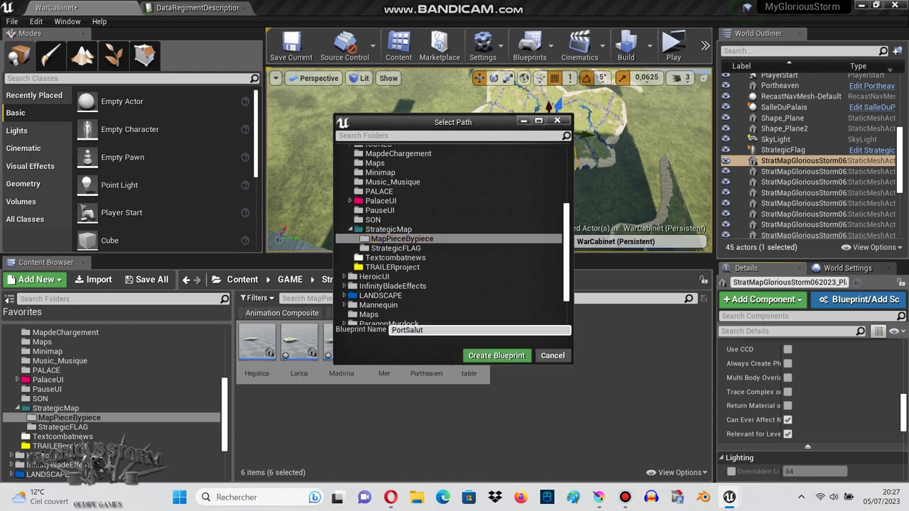
key("Return")
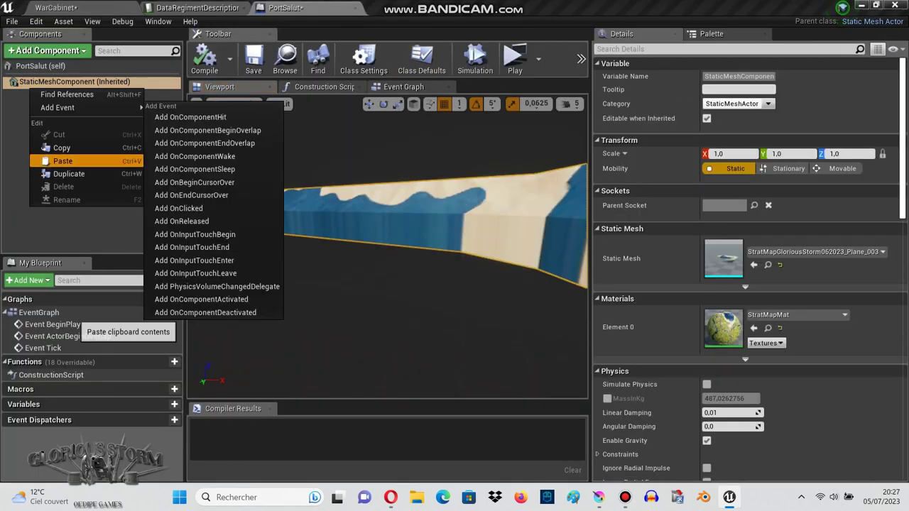
Step: Move PortSalut's Box onto the piece, scale it to 1.3125 by 1.1875, and compile
mouse_move(432, 234)
left_mouse_down()
mouse_move(438, 305)
mouse_move(398, 284)
left_mouse_up()
key("r")
key("F7")
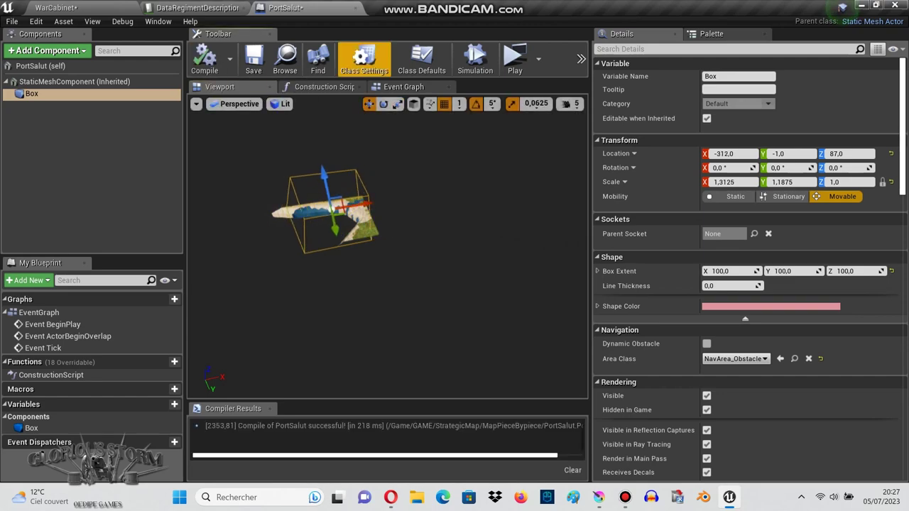
left_click(66, 7)
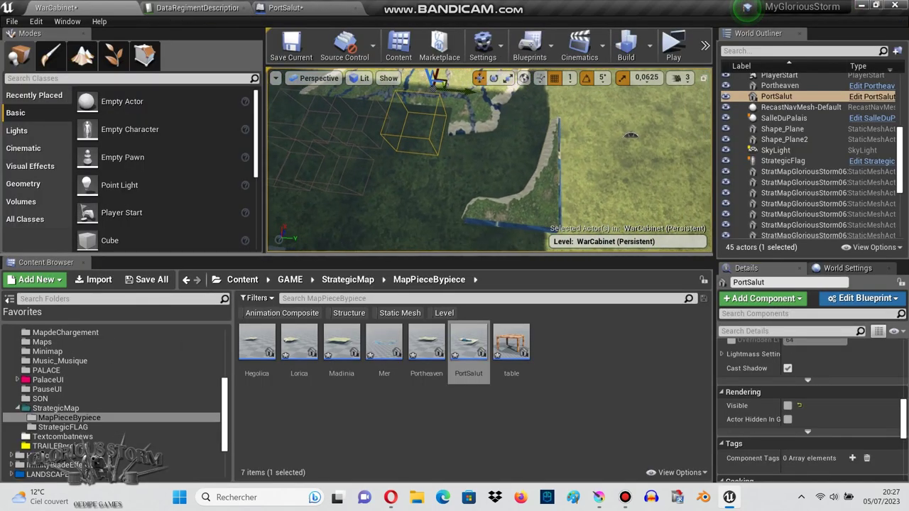
right_click_drag(490, 160, 489, 184)
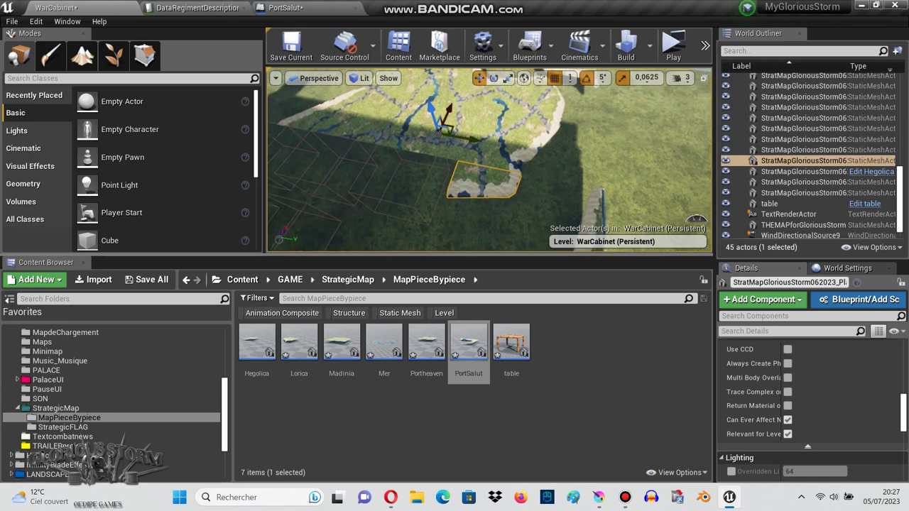
Step: Create a Blueprint named Evoluca from the selected map piece
left_click(859, 299)
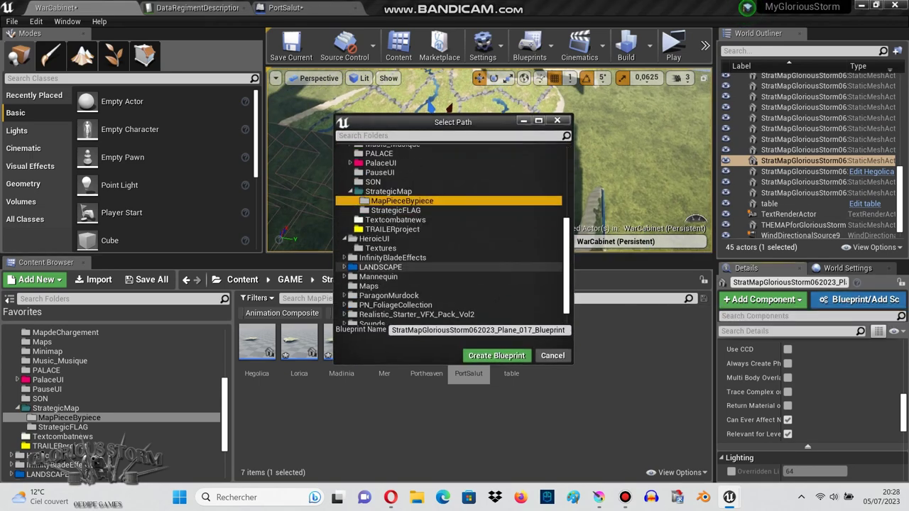
left_click(458, 330)
key("BackSpace")
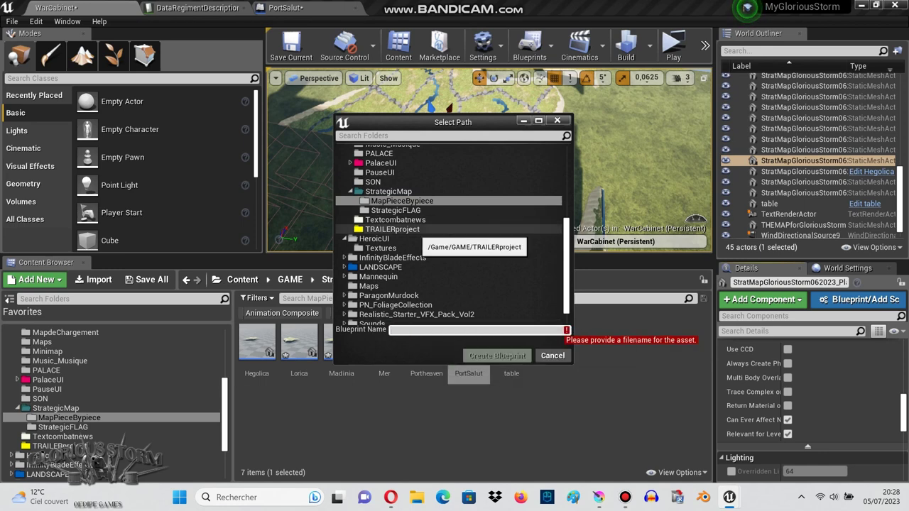
type("Evoluc")
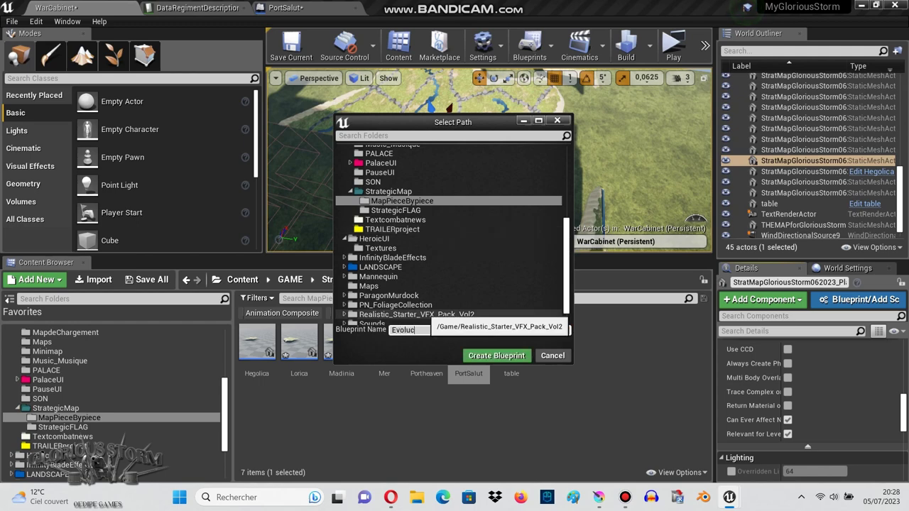
type("a")
key("Return")
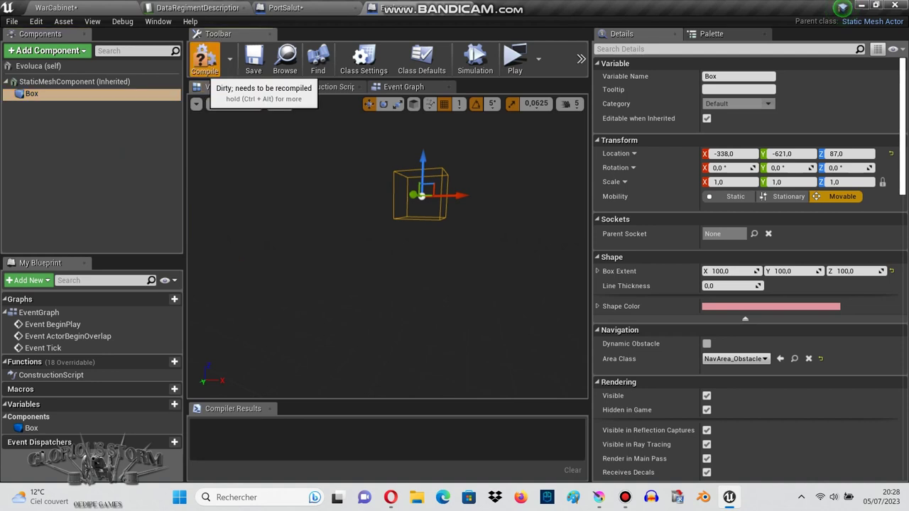
Step: Move Evoluca's Box to Y 308 over its piece, then select the next old piece
left_click_drag(368, 261, 324, 212)
mouse_move(370, 231)
left_mouse_down()
mouse_move(291, 234)
mouse_move(314, 233)
left_mouse_up()
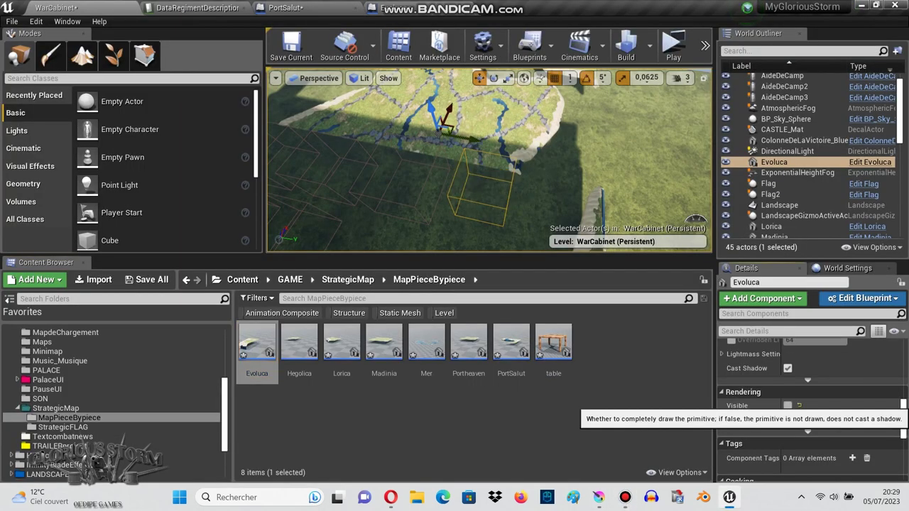
left_click(466, 152)
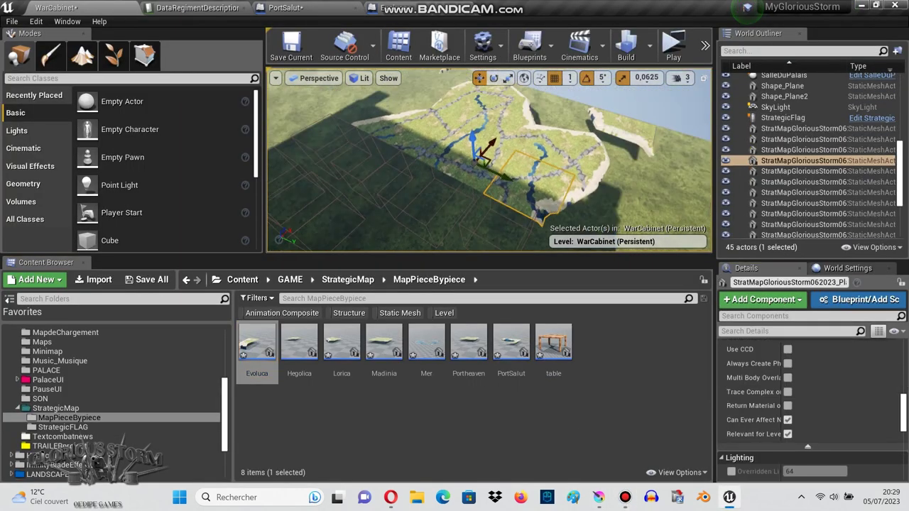
Step: Create the Pizenca Blueprint and position its Box on the tile at Y 346
left_click(860, 298)
scroll(440, 227, "down", 5)
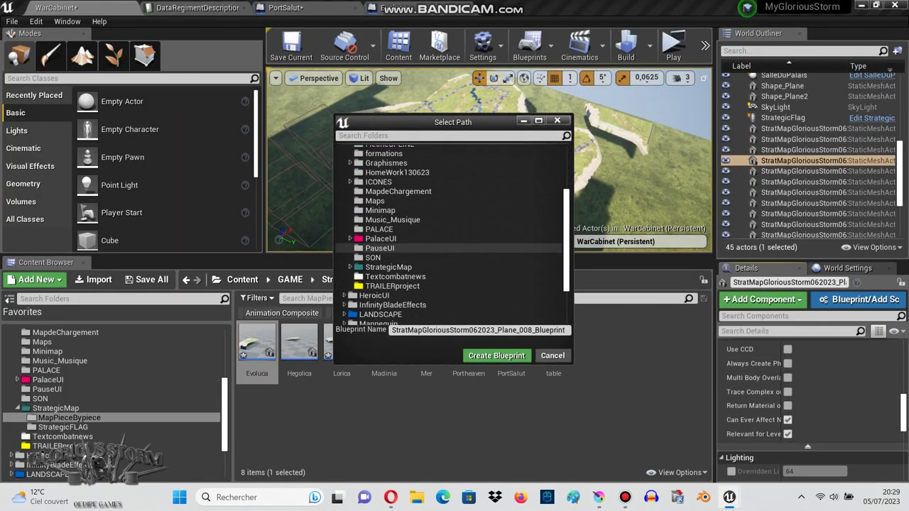
left_click(476, 330)
key("BackSpace")
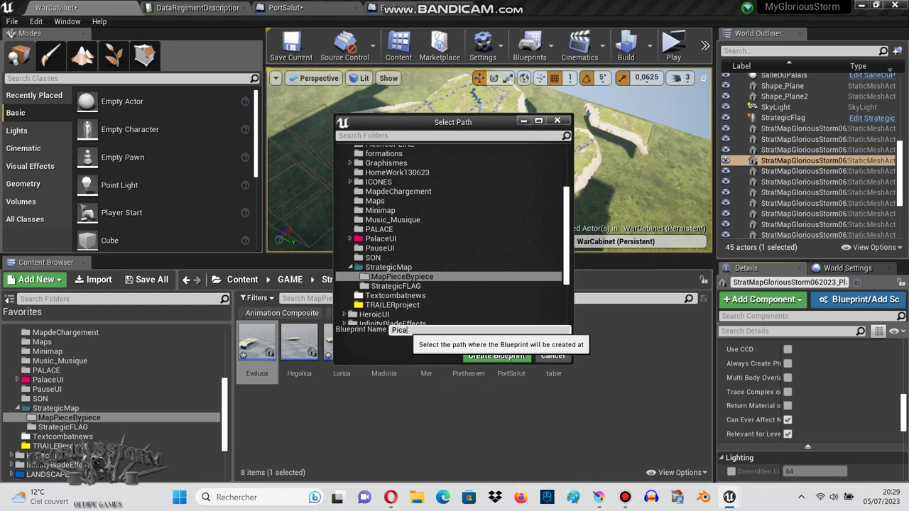
key("BackSpace")
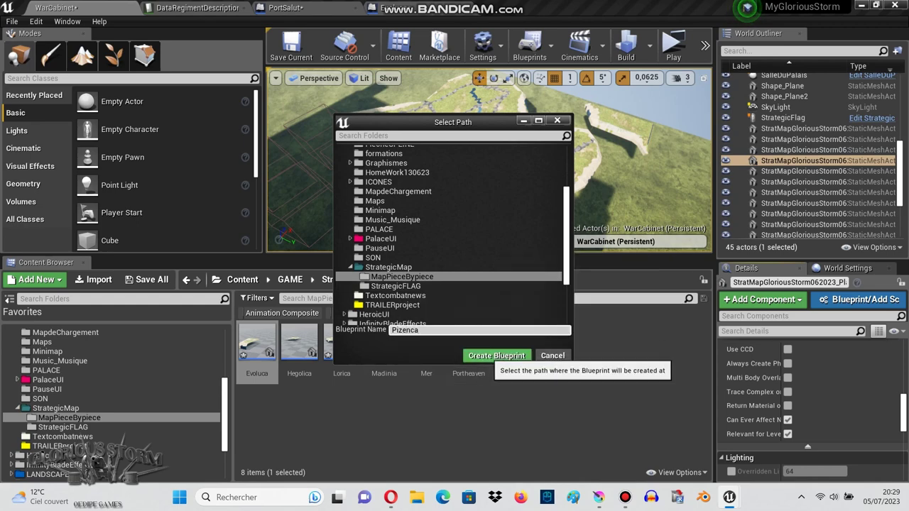
left_click(497, 355)
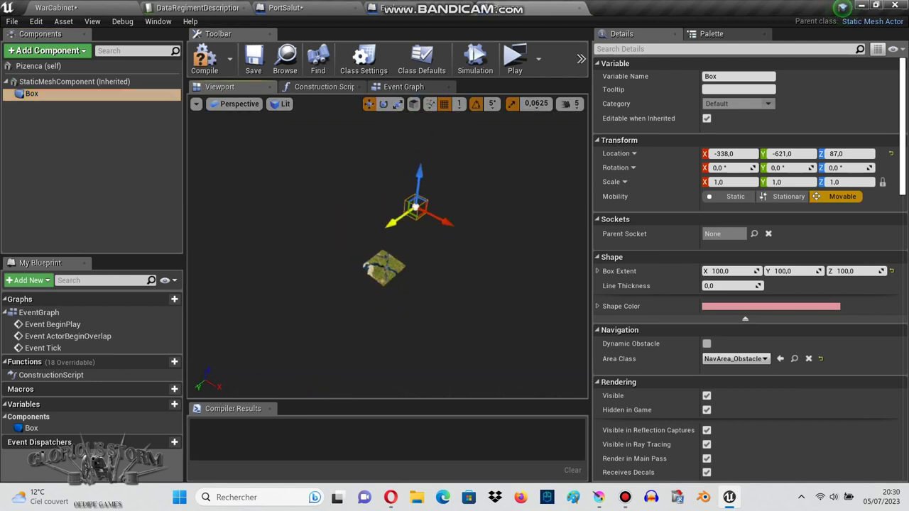
left_click_drag(390, 195, 339, 268)
left_click_drag(335, 317, 328, 325)
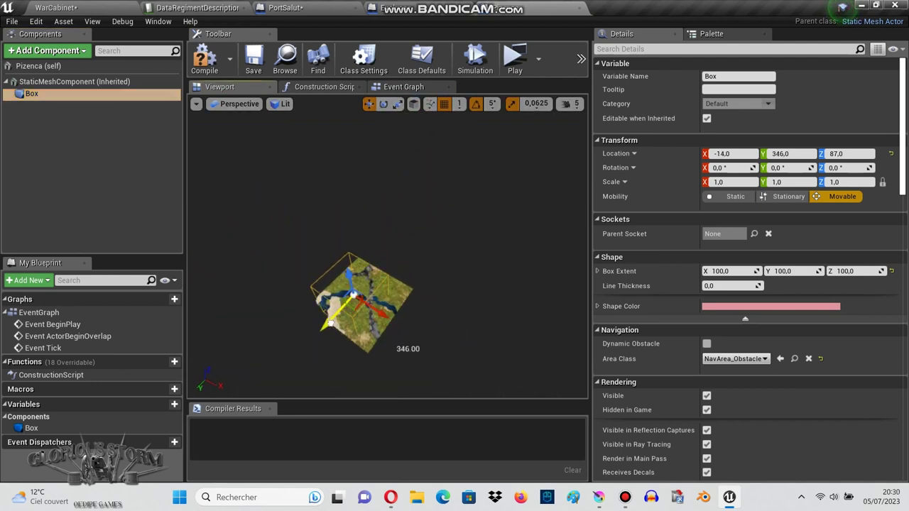
left_click(57, 8)
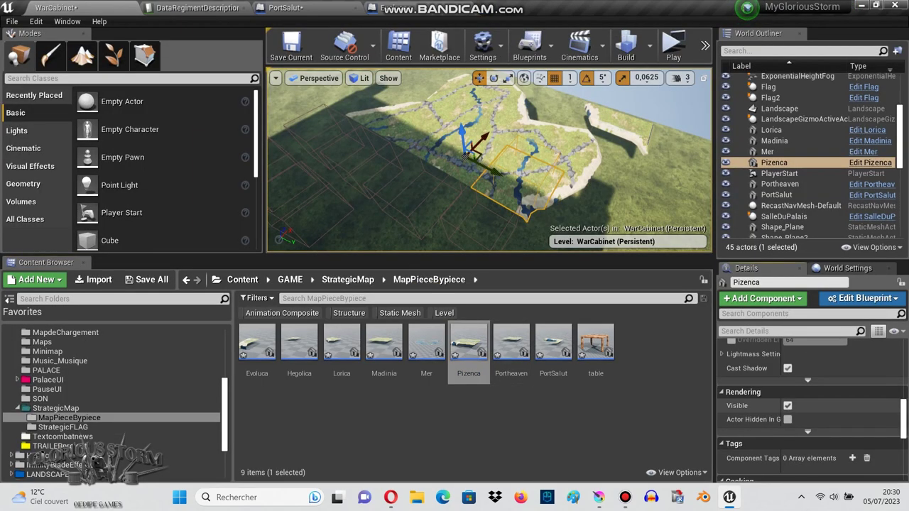
Step: Create the Olenica Blueprint and move its Box onto the tile at -37, 47, 87
left_click(864, 299)
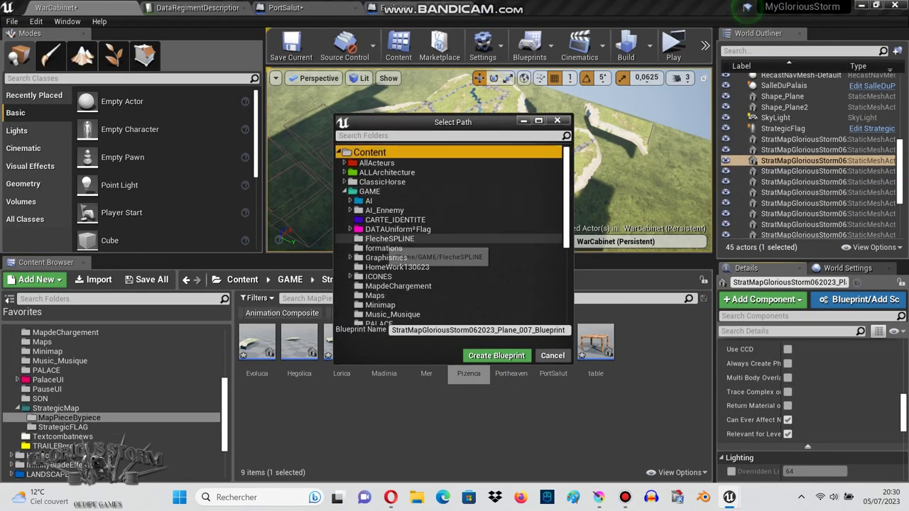
left_click(554, 330)
key("BackSpace")
type("Olenica")
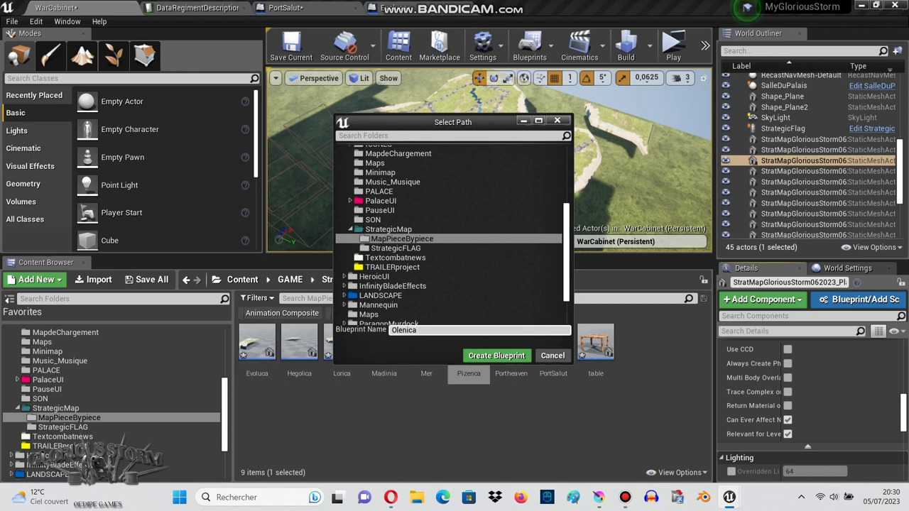
left_click(496, 355)
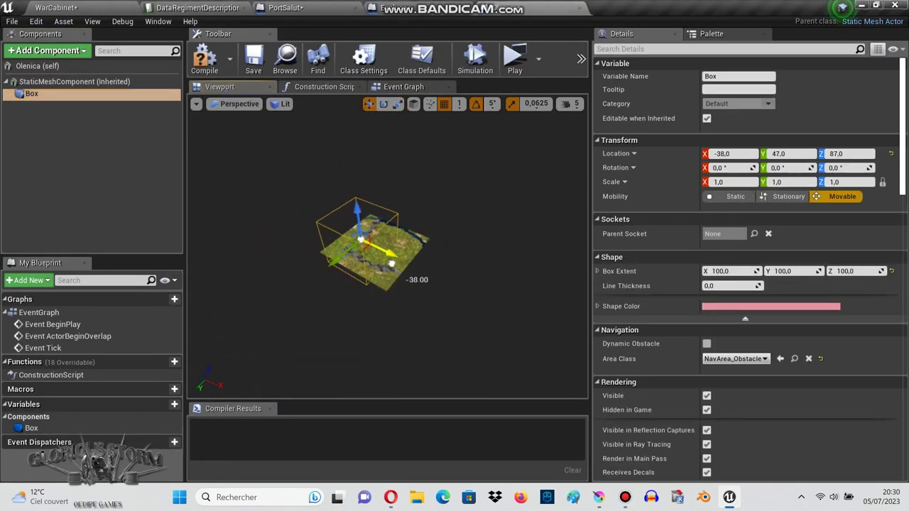
left_click_drag(391, 263, 368, 247)
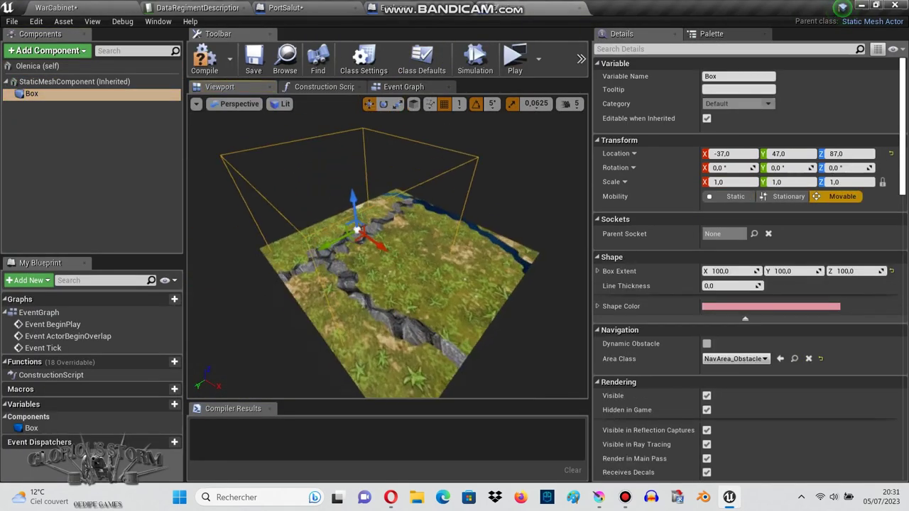
left_click(57, 7)
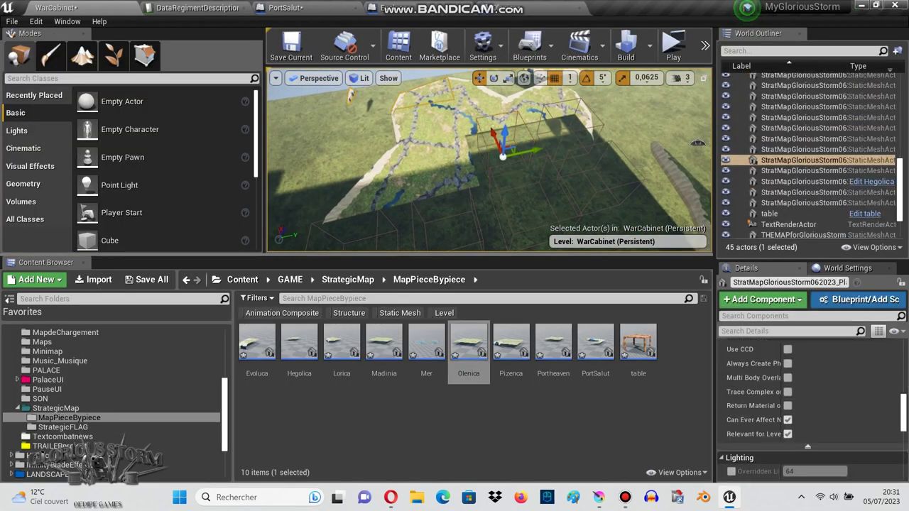
Step: Create the Janica Blueprint in MapPieceBypiece and center its Box above the mesh
left_click(518, 177)
left_click(859, 299)
left_click(351, 190)
scroll(426, 227, "down", 4)
double_click(390, 268)
left_click(402, 276)
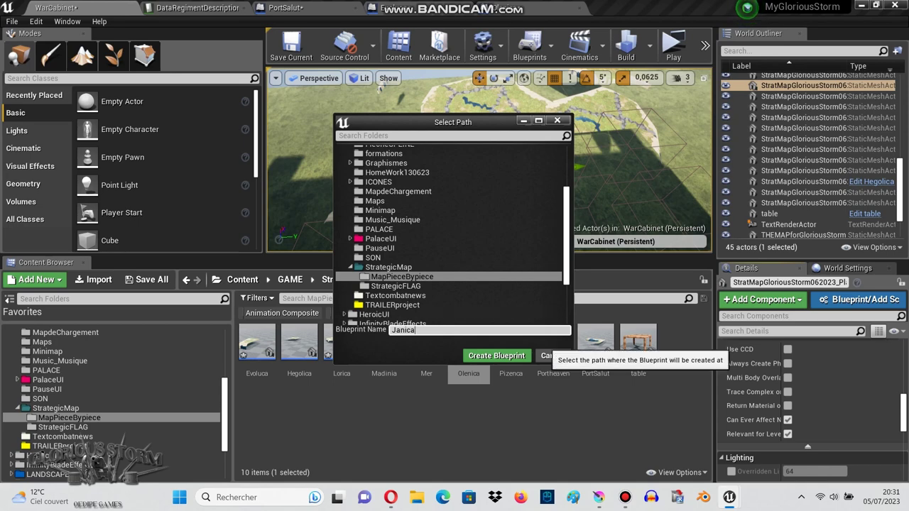
left_click(496, 355)
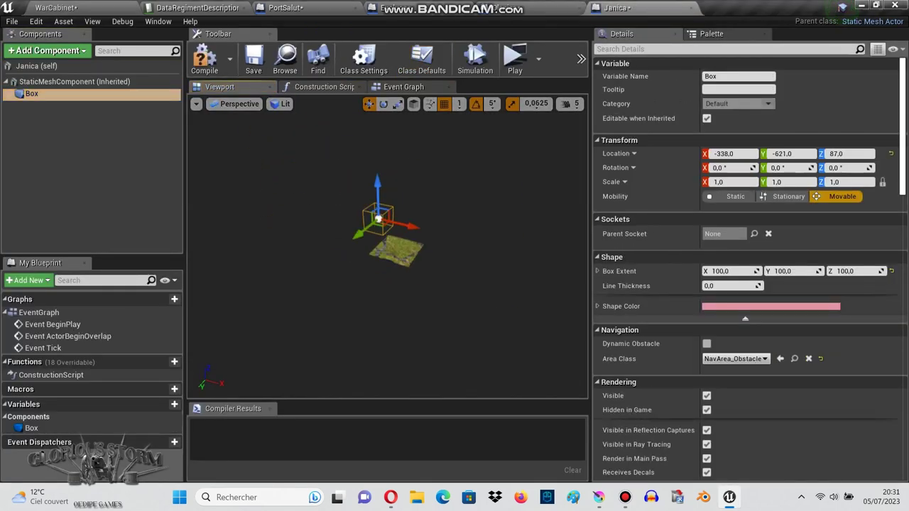
left_click_drag(353, 227, 342, 288)
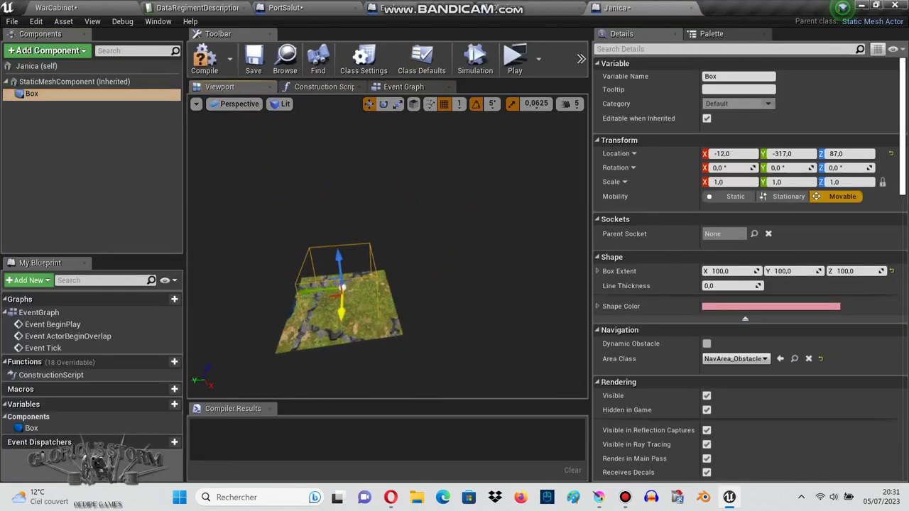
left_click(57, 7)
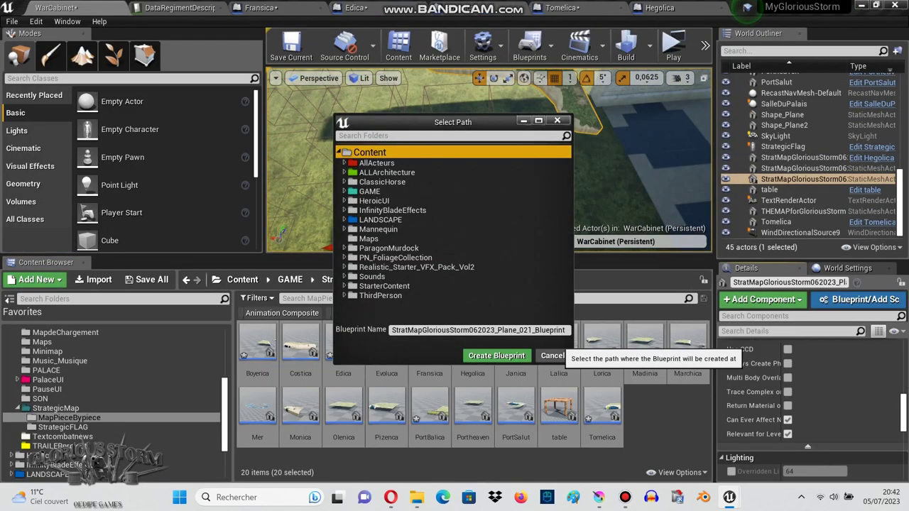
Step: Create the Calenica Blueprint with a Box placed at -338, 633, 87 over its mesh
left_click(476, 330)
key("BackSpace")
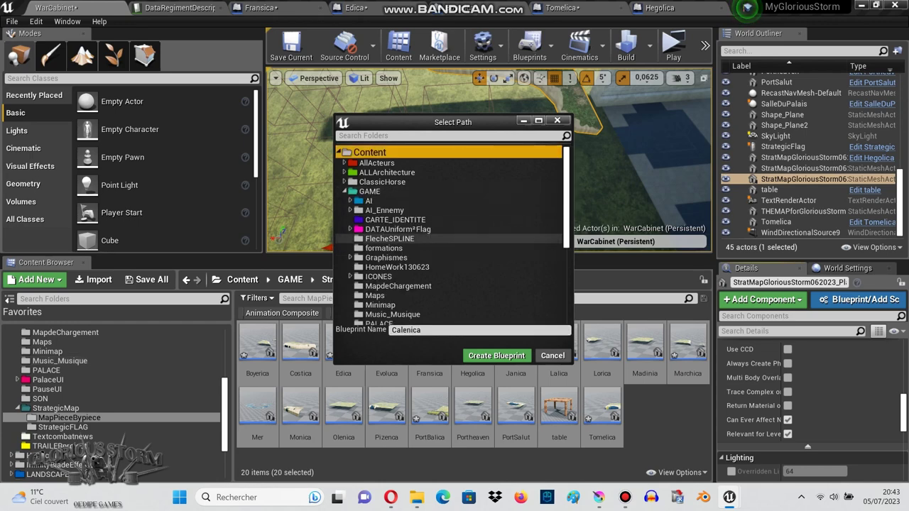
left_click(477, 354)
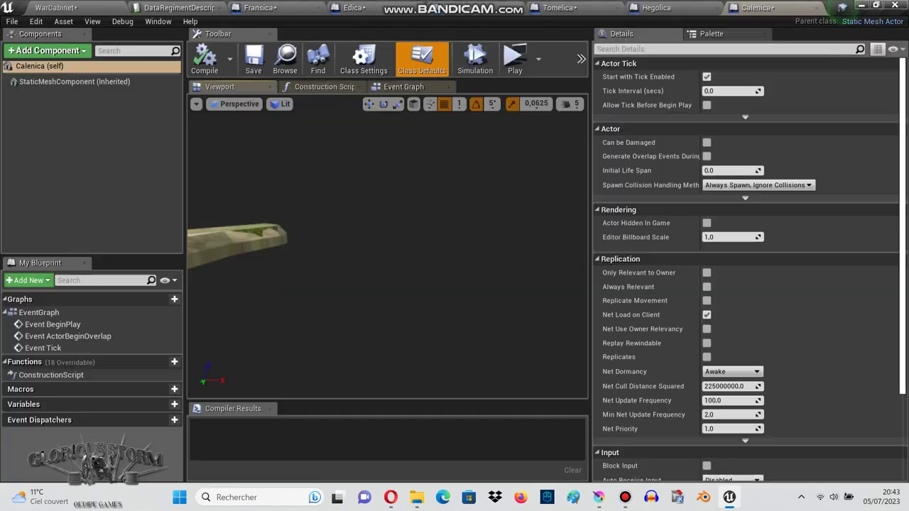
left_click(31, 93)
right_click_drag(324, 263, 369, 298)
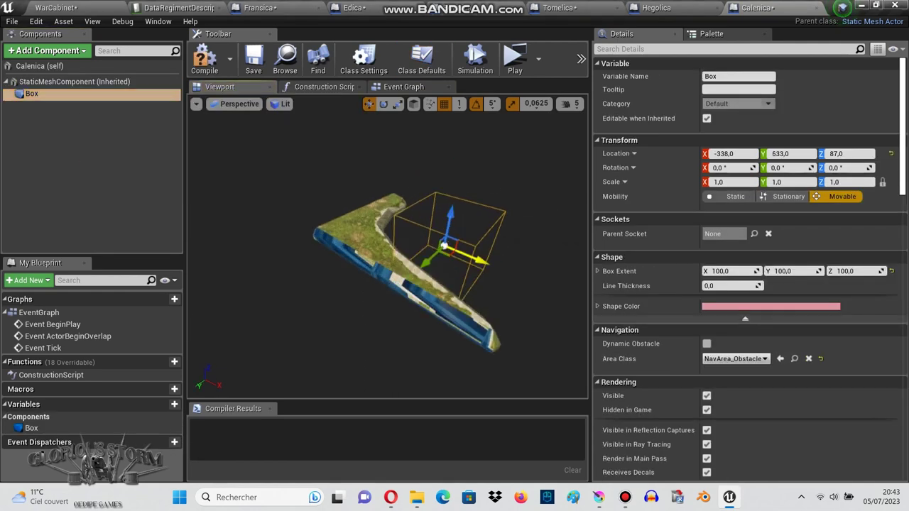
left_click(74, 81)
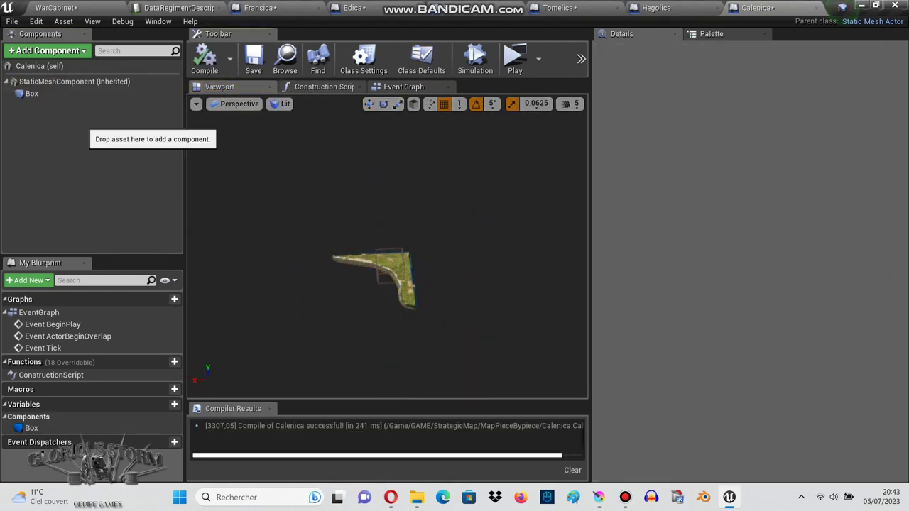
left_click(56, 7)
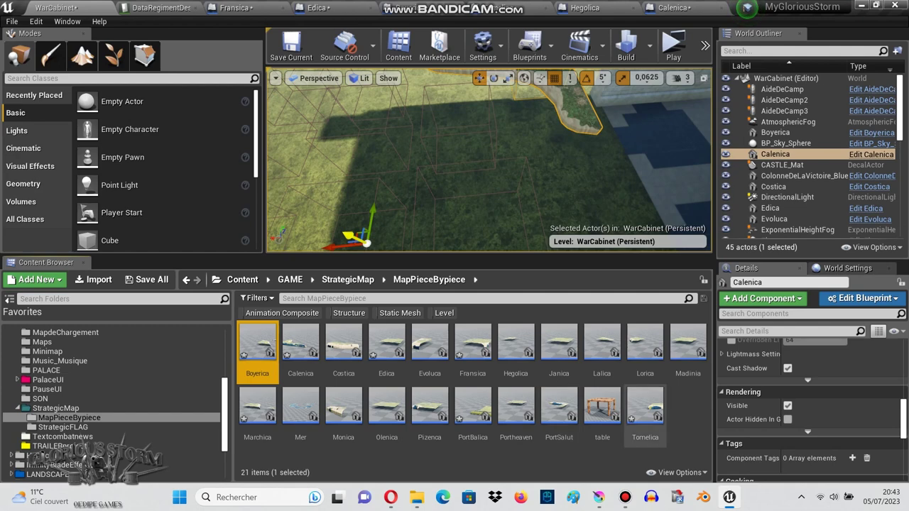
Step: Trial-place all 21 map-piece Blueprints in the level, then remove them again
key("ctrl+a")
left_click_drag(257, 340, 403, 146)
key("f")
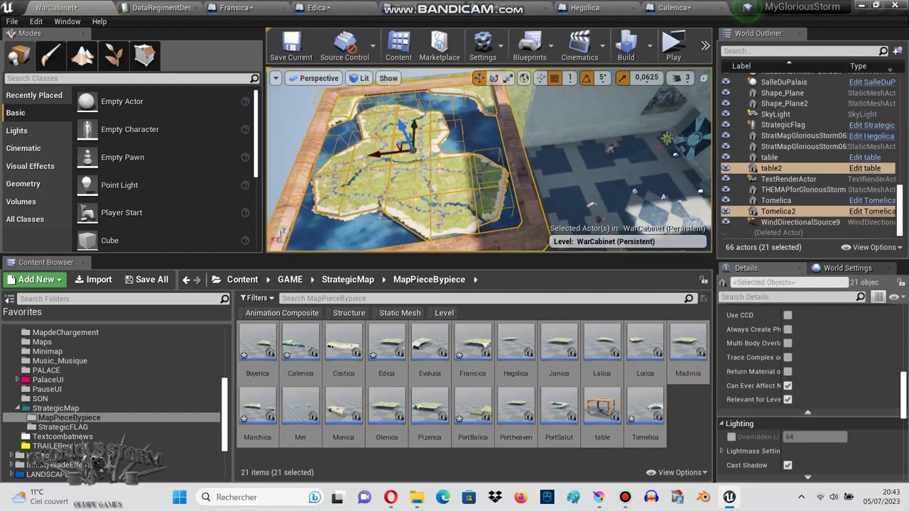
key("ctrl+z")
left_click(802, 168)
key("f")
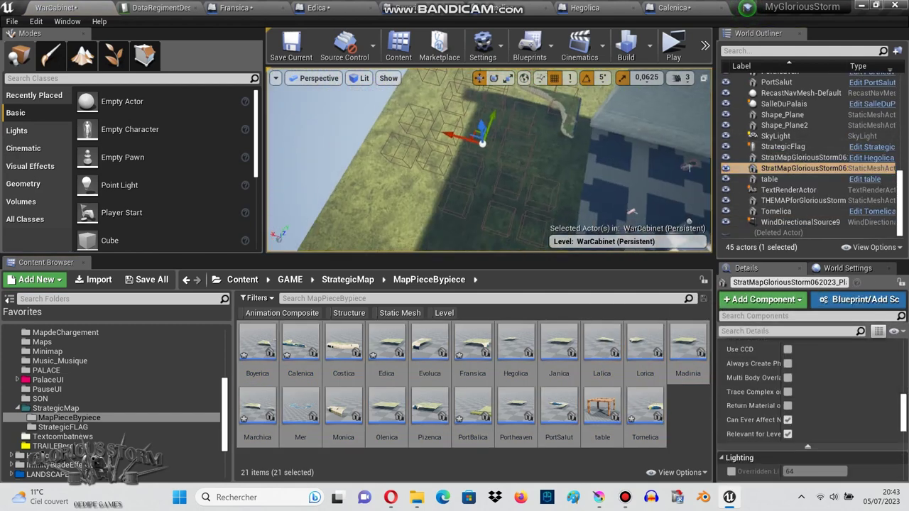
scroll(781, 421, "down", 3)
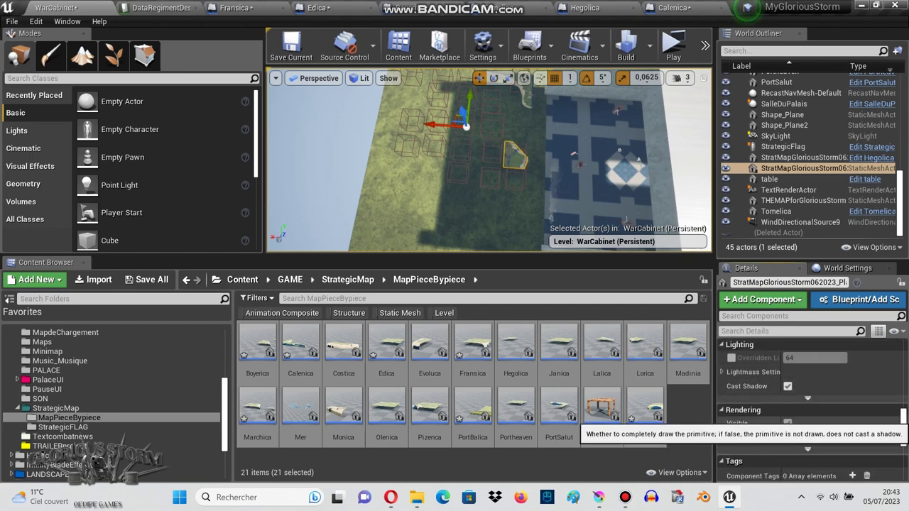
double_click(779, 161)
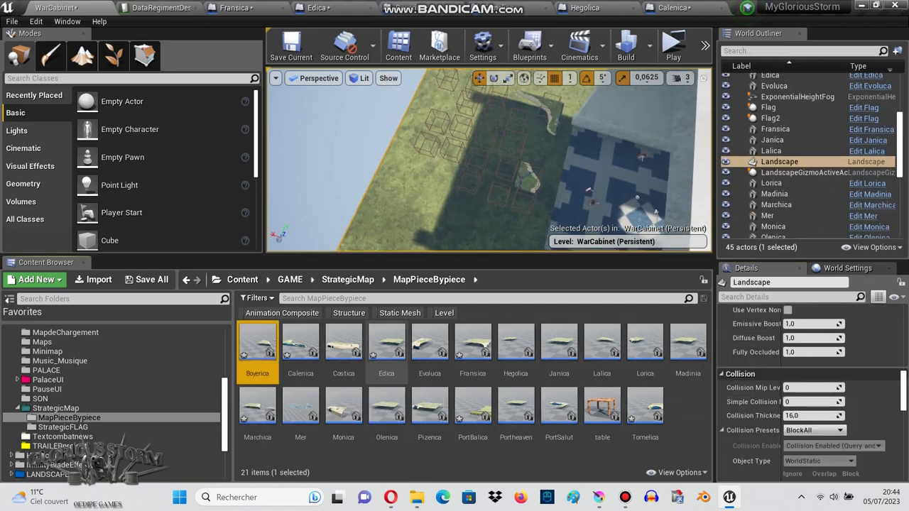
left_click_drag(386, 344, 387, 145)
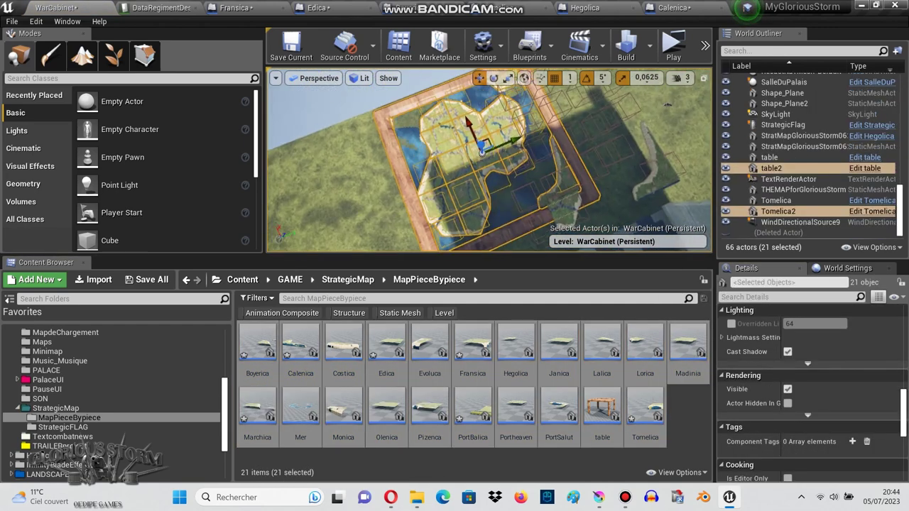
key("f")
scroll(386, 145, "up", 3)
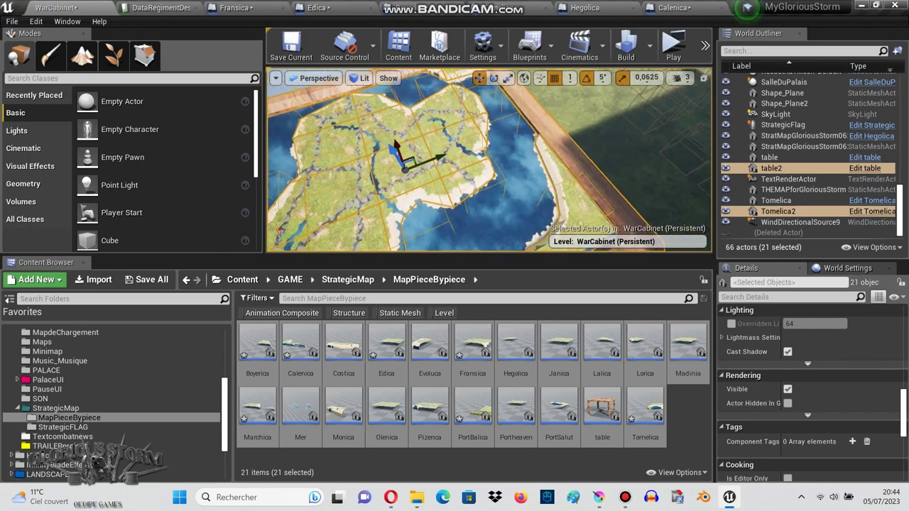
key("Delete")
Step: Delete batches of old map-piece actors from the World Outliner, leaving 35 actors
left_click(776, 96, "shift")
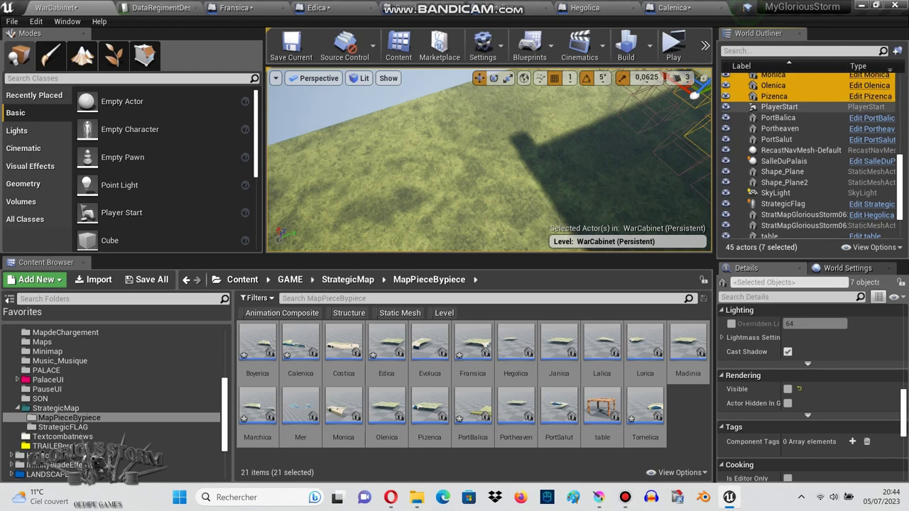
key("Delete")
left_click(777, 148)
left_click(778, 171, "shift")
key("Delete")
scroll(802, 172, "down", 3)
double_click(803, 172)
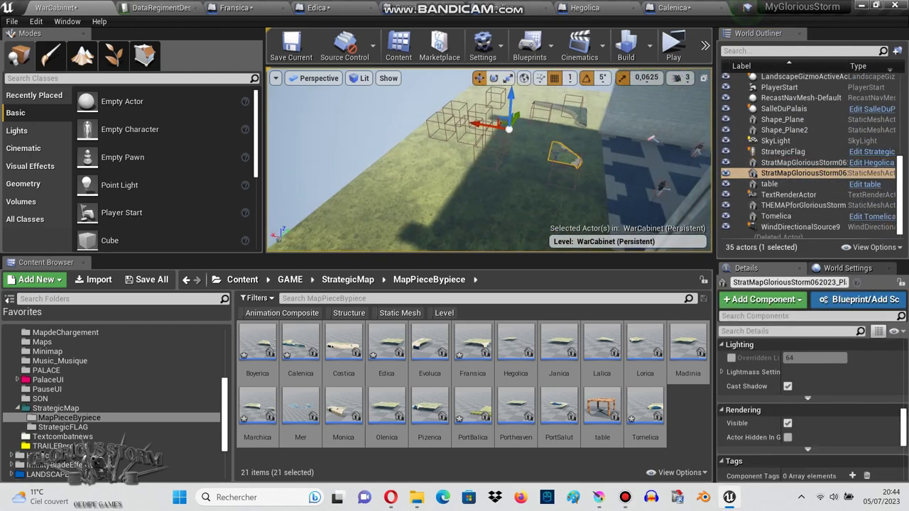
Step: Delete the old strategic map mesh and leftover map-piece actors, including Fransica and Calenica
key("Delete")
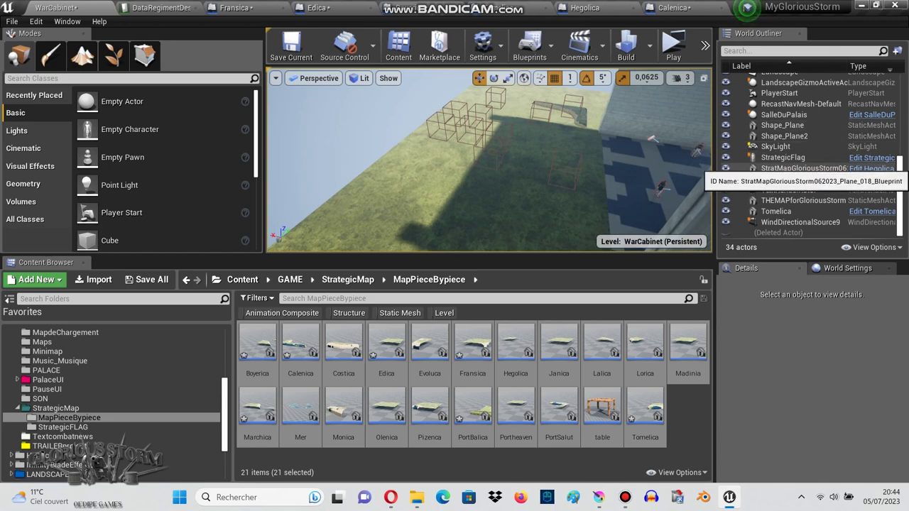
scroll(802, 172, "up", 5)
left_click(781, 178)
key("Delete")
left_click(781, 170)
key("Delete")
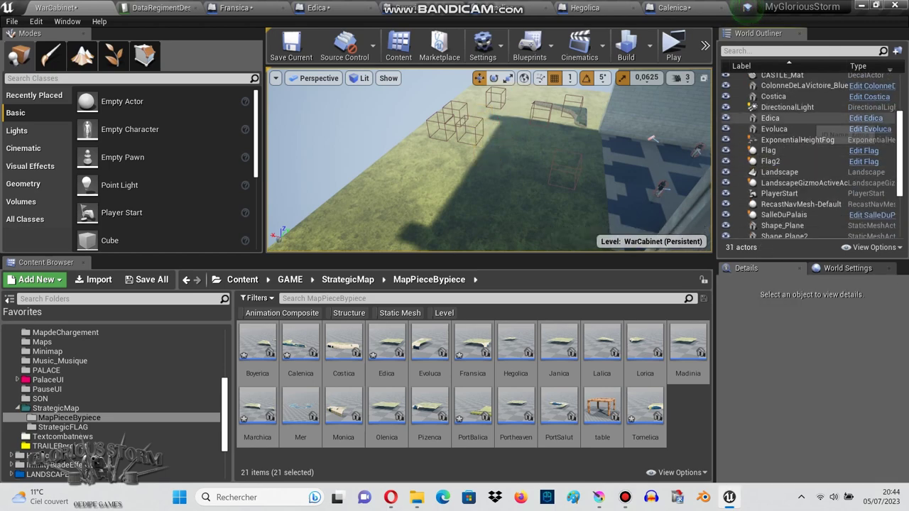
scroll(774, 118, "up", 2)
left_click(774, 146)
key("Delete")
left_click(774, 146)
key("Delete")
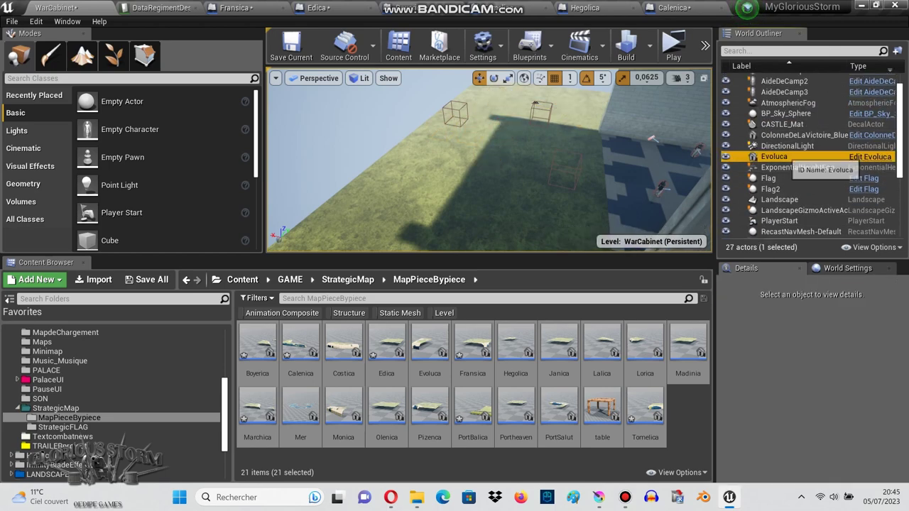
scroll(774, 156, "down", 3)
scroll(774, 163, "down", 3)
left_click(780, 215)
key("Delete")
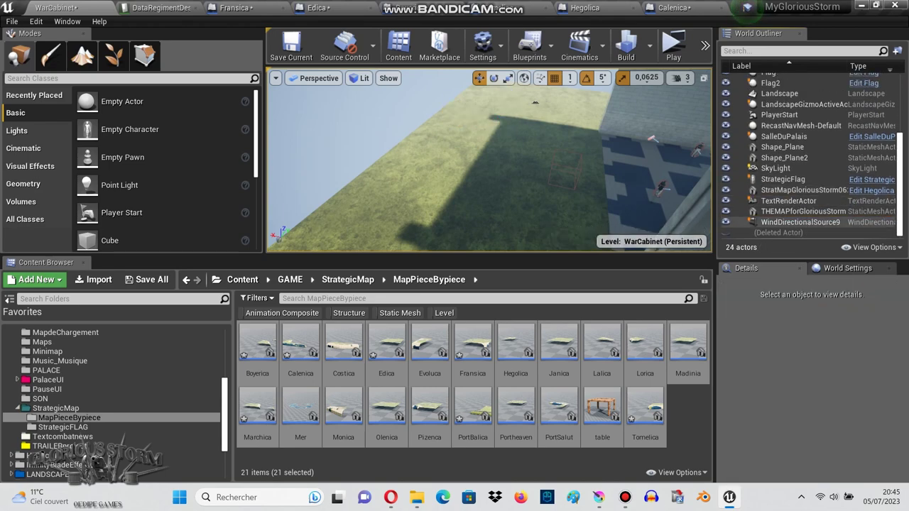
Step: Place all 21 map-piece Blueprints into the WarCabinet level, giving 45 actors
left_click(781, 149)
scroll(781, 156, "up", 2)
scroll(781, 157, "up", 2)
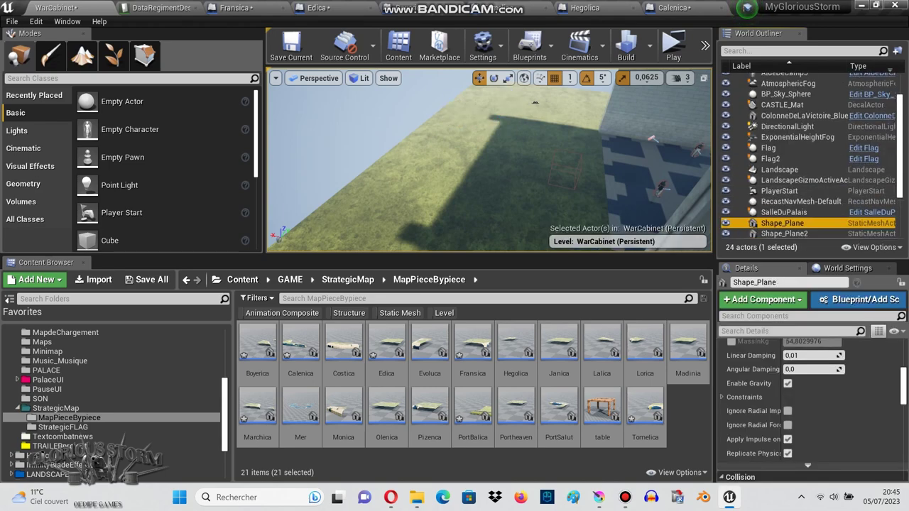
double_click(781, 223)
scroll(809, 156, "down", 3)
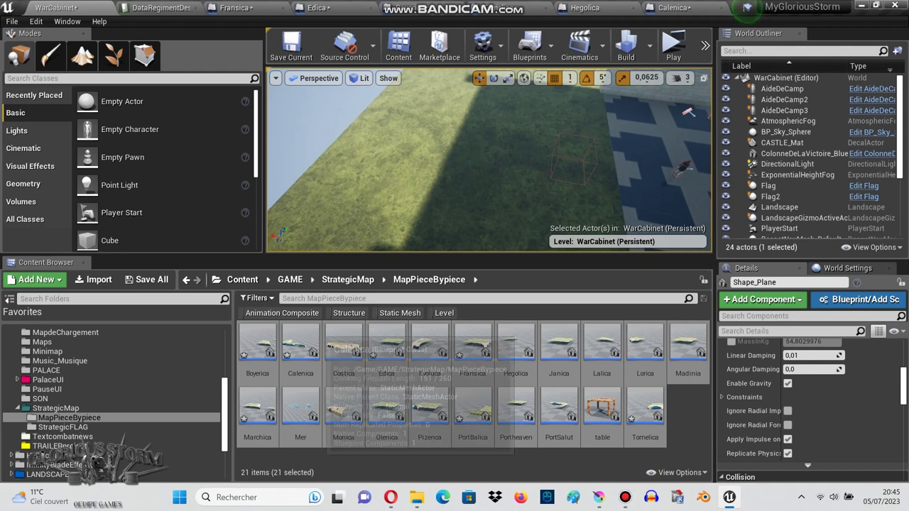
left_click_drag(461, 411, 454, 170)
left_click(426, 177)
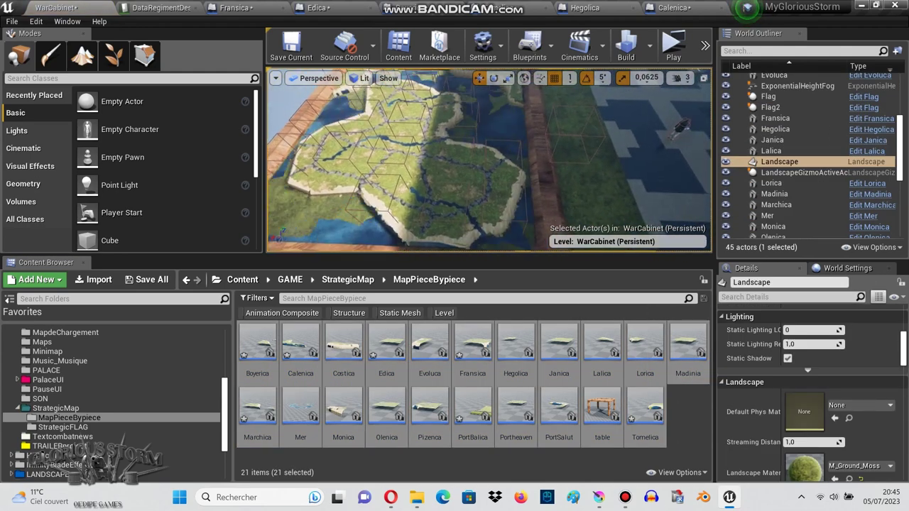
Step: Restore the map-piece selection, check the pieces from a low angle, and play-test the map
key("ctrl+z")
key("ctrl+z")
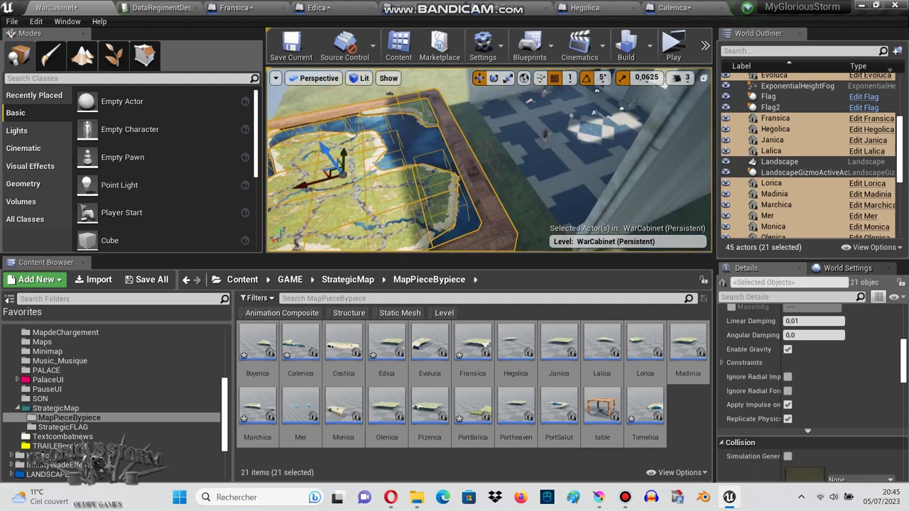
mouse_move(419, 131)
right_mouse_down()
mouse_move(419, 145)
mouse_move(445, 94)
mouse_move(445, 117)
right_mouse_up()
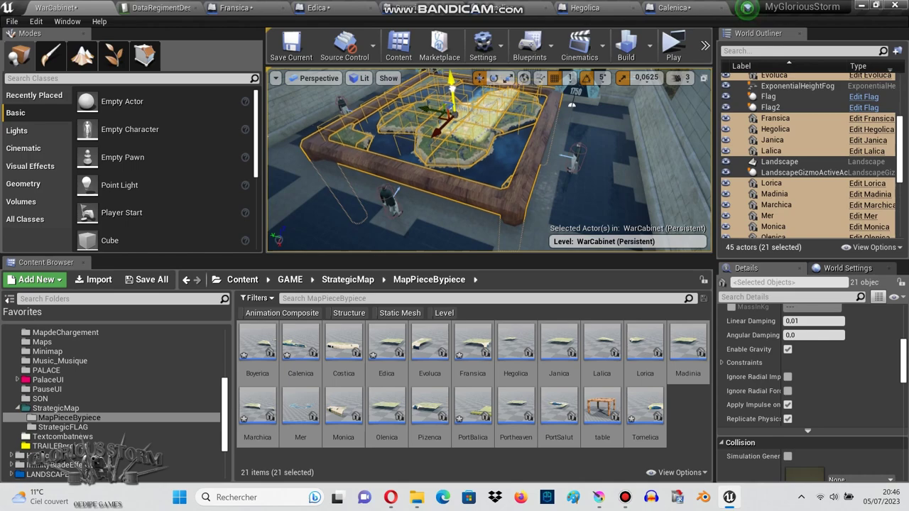
left_click(673, 47)
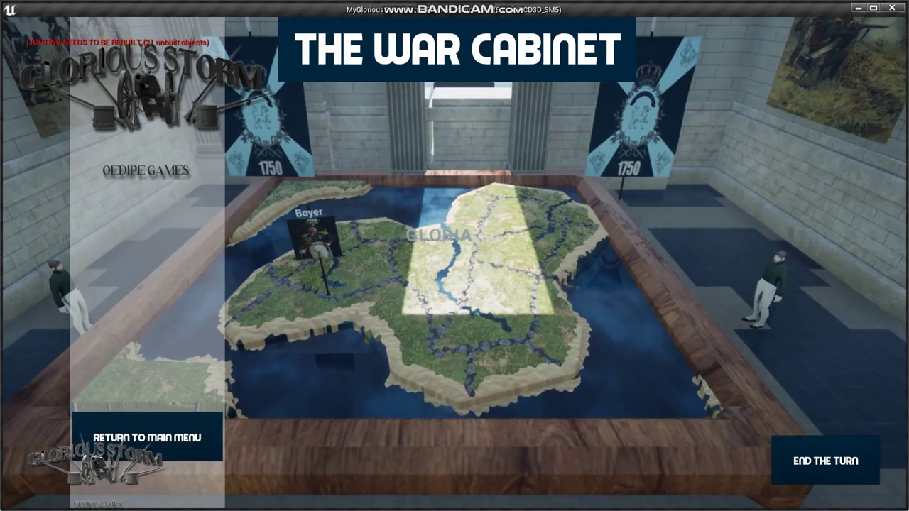